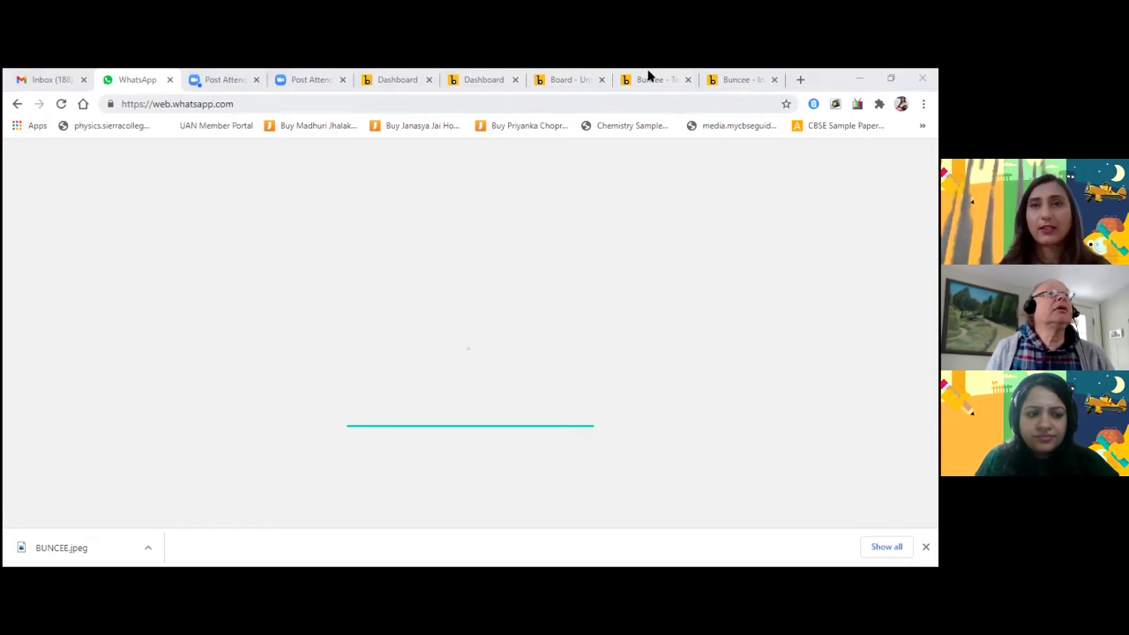
# Switch to the Buncee dashboard and show the list of classes.
pyautogui.click(651, 79)
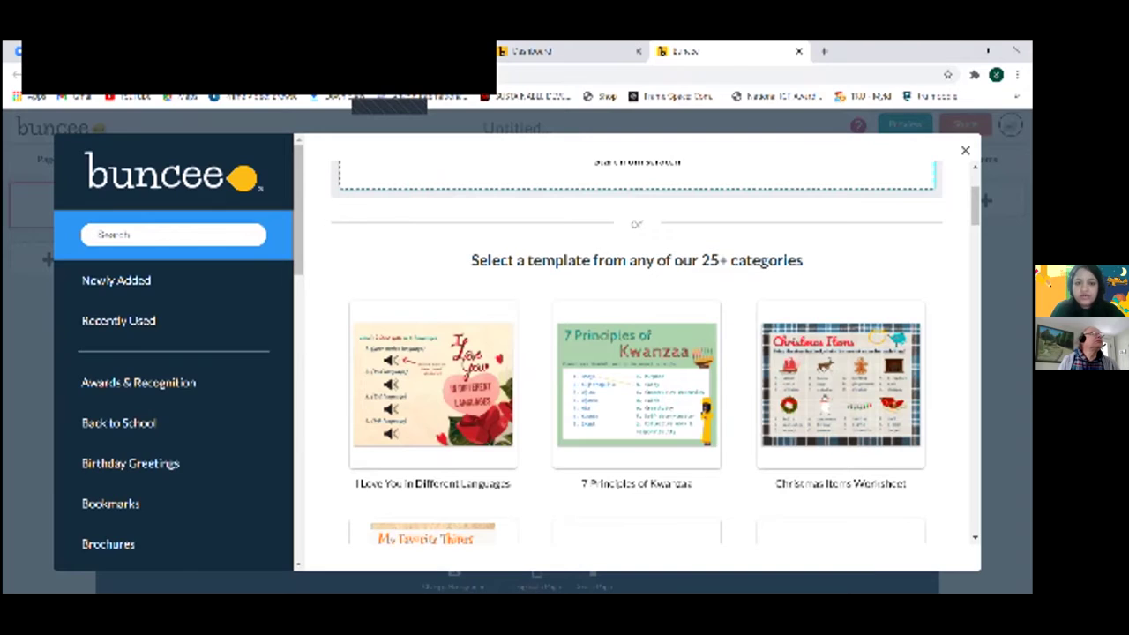
pyautogui.hotkey('ctrl', 'shift', 'Tab')
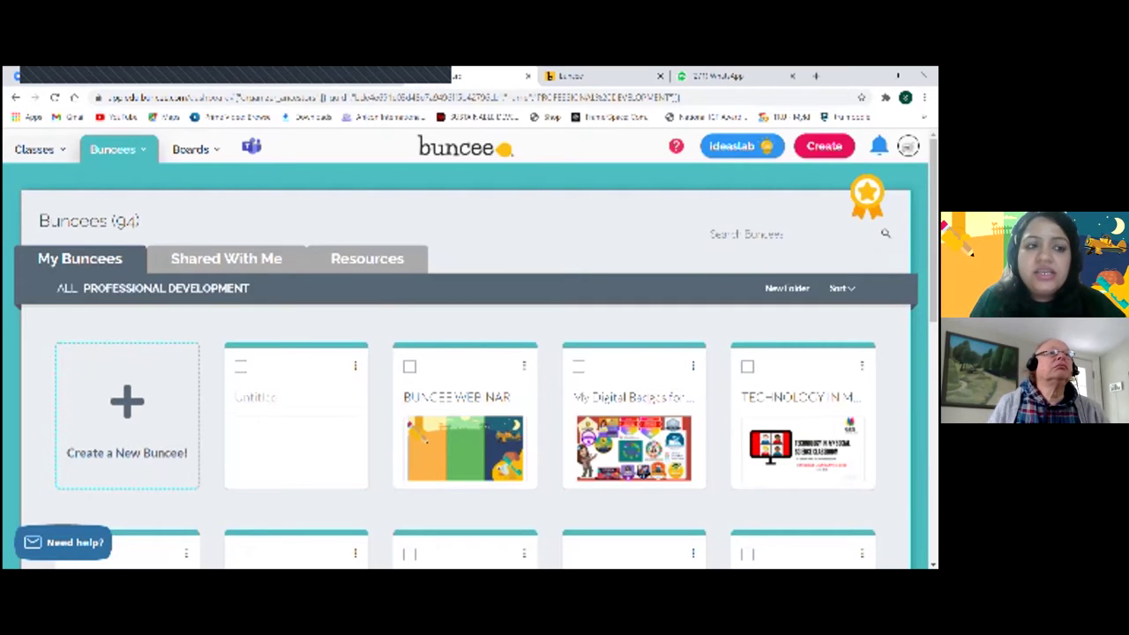
pyautogui.click(40, 149)
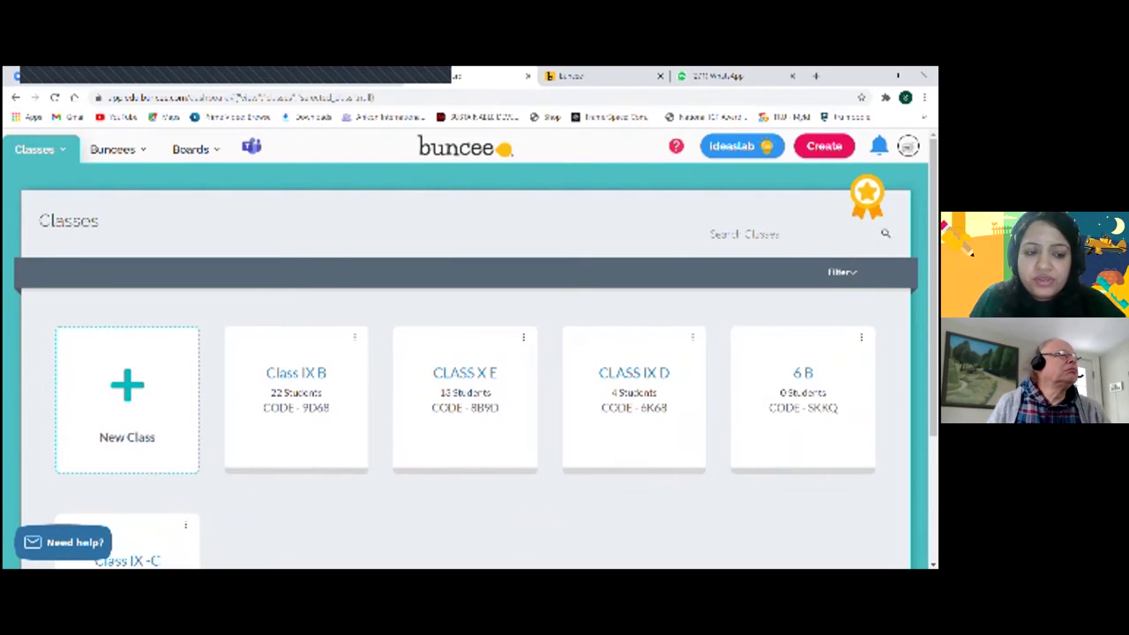
# Create a new class named EdchatInteractive, leaving the subject and grade empty.
pyautogui.click(127, 397)
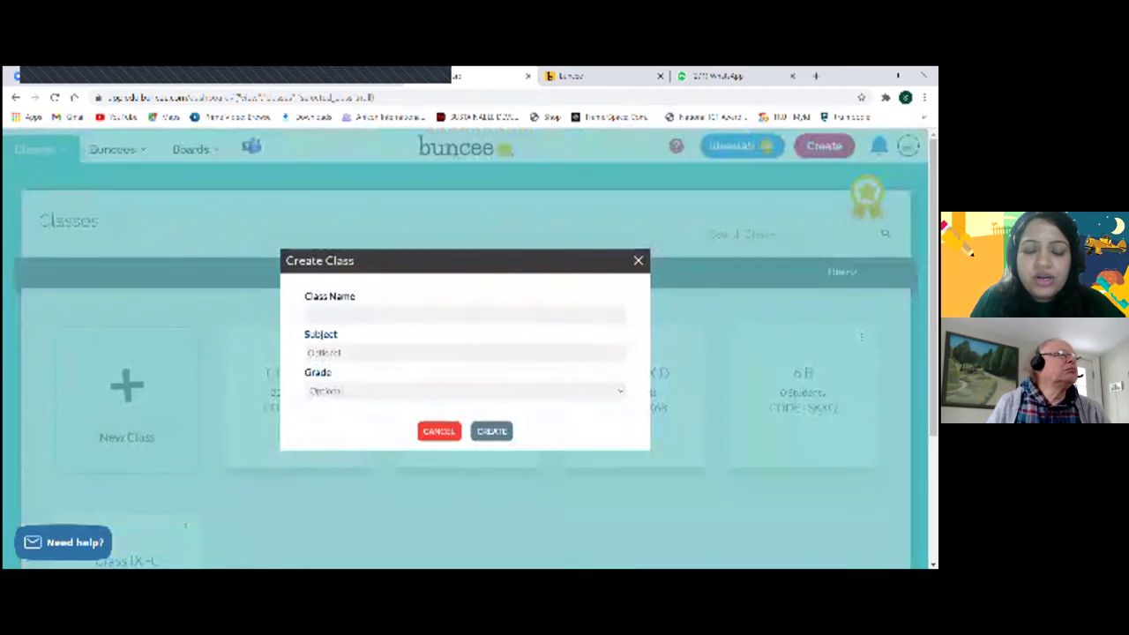
pyautogui.click(464, 314)
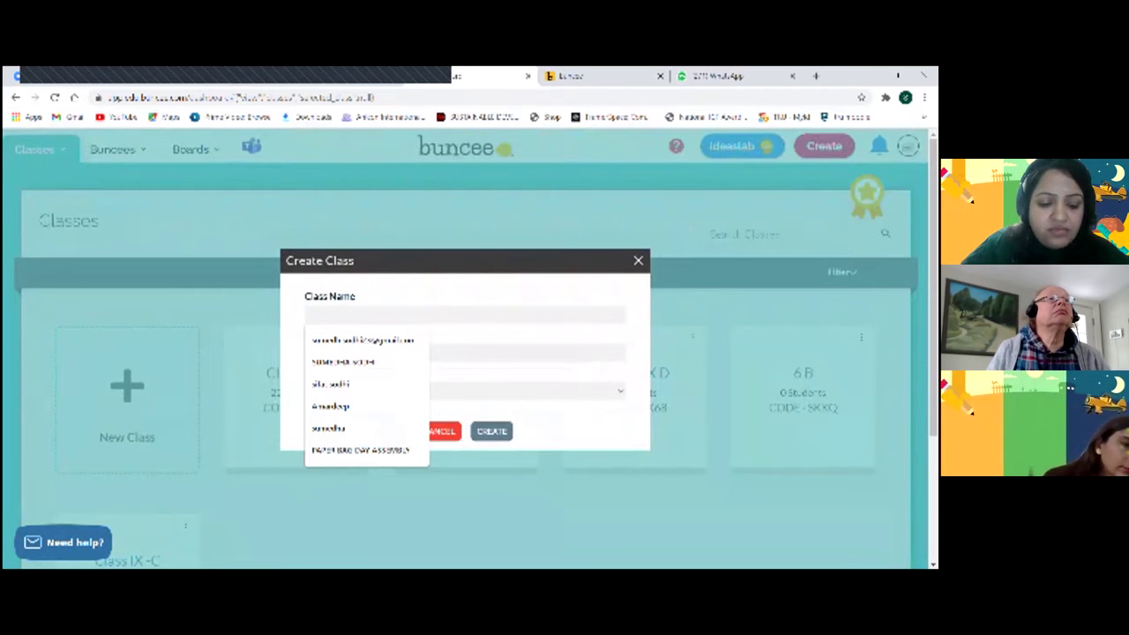
pyautogui.write('Edu')
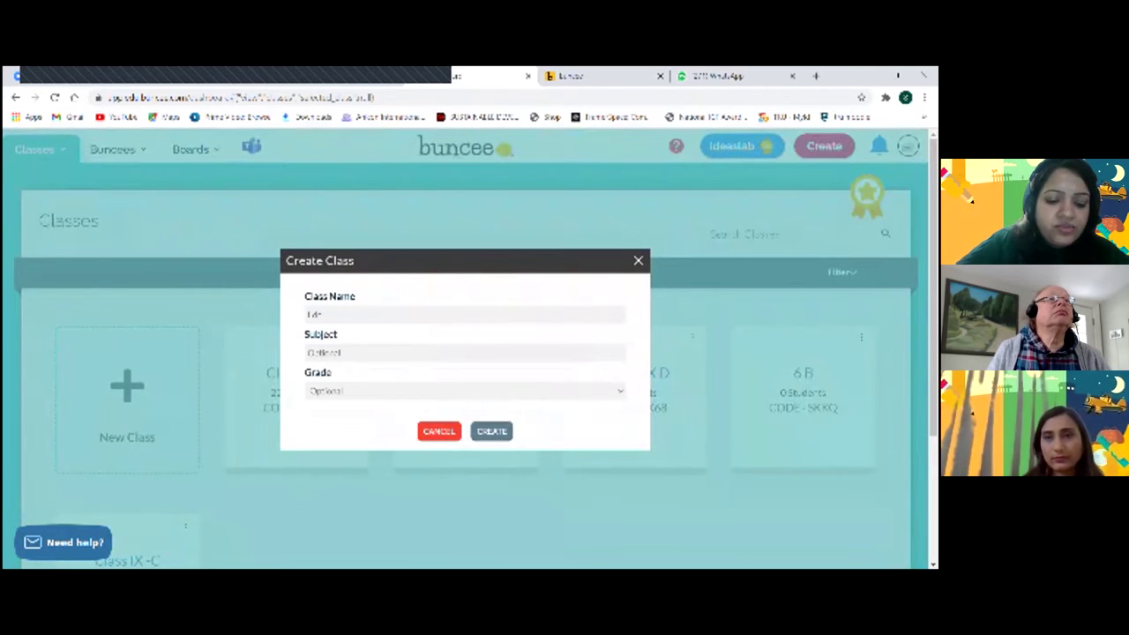
pyautogui.write('hat')
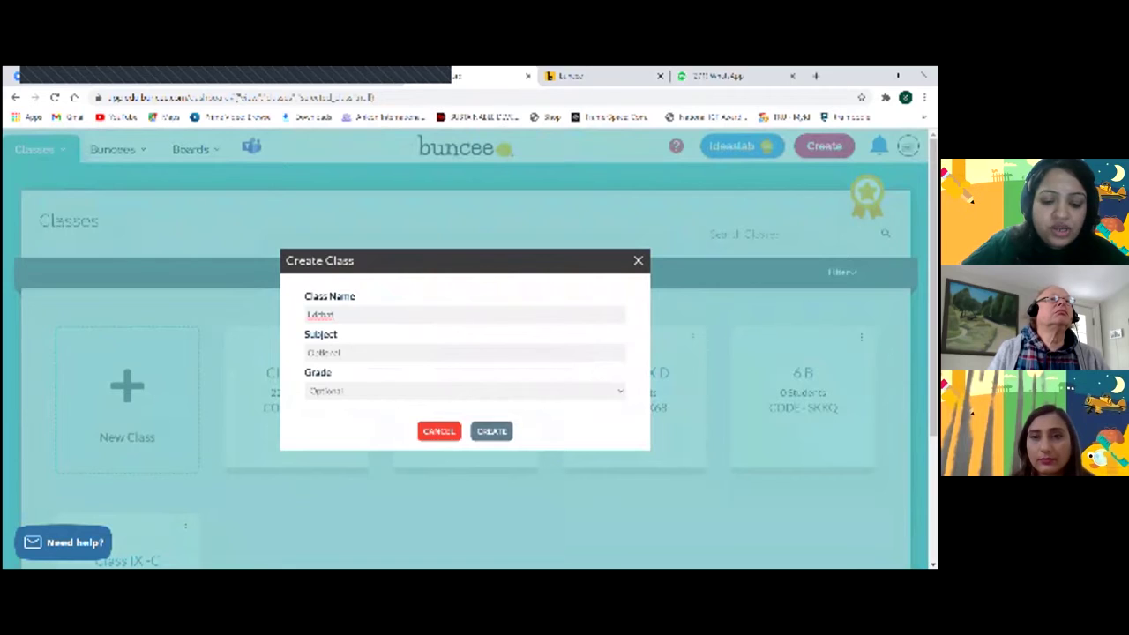
pyautogui.write('interact')
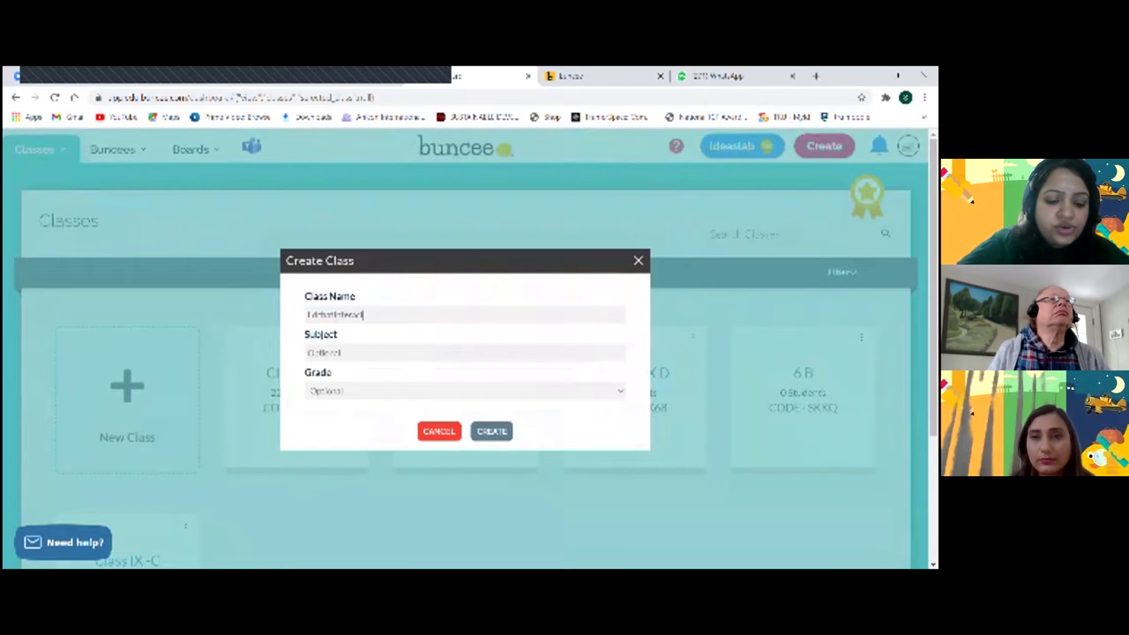
pyautogui.write('Interactive')
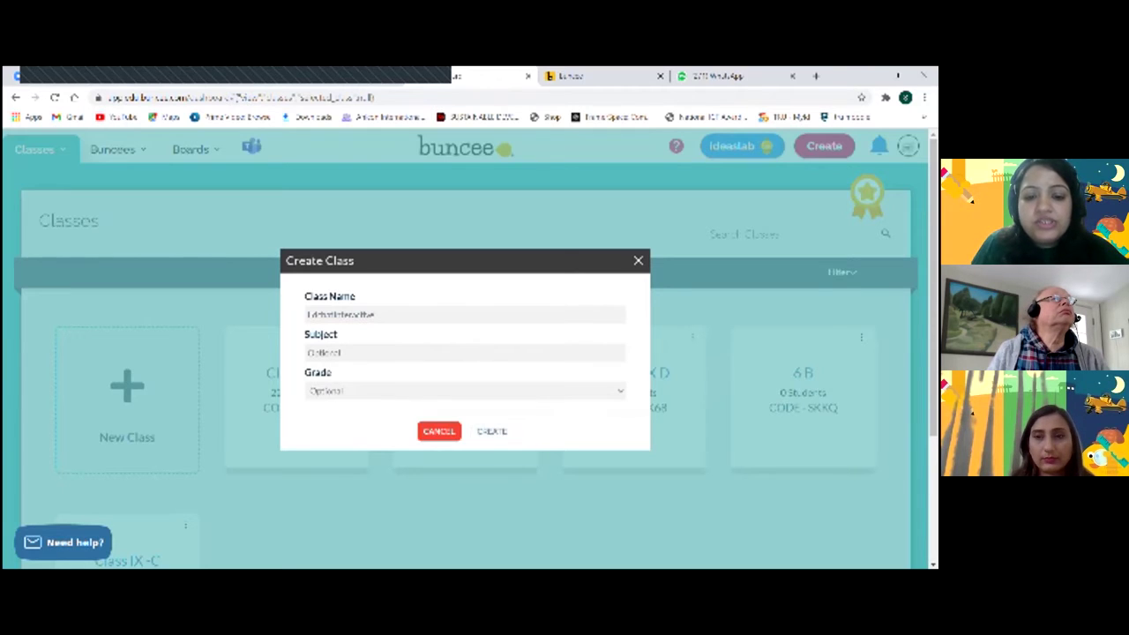
pyautogui.click(491, 431)
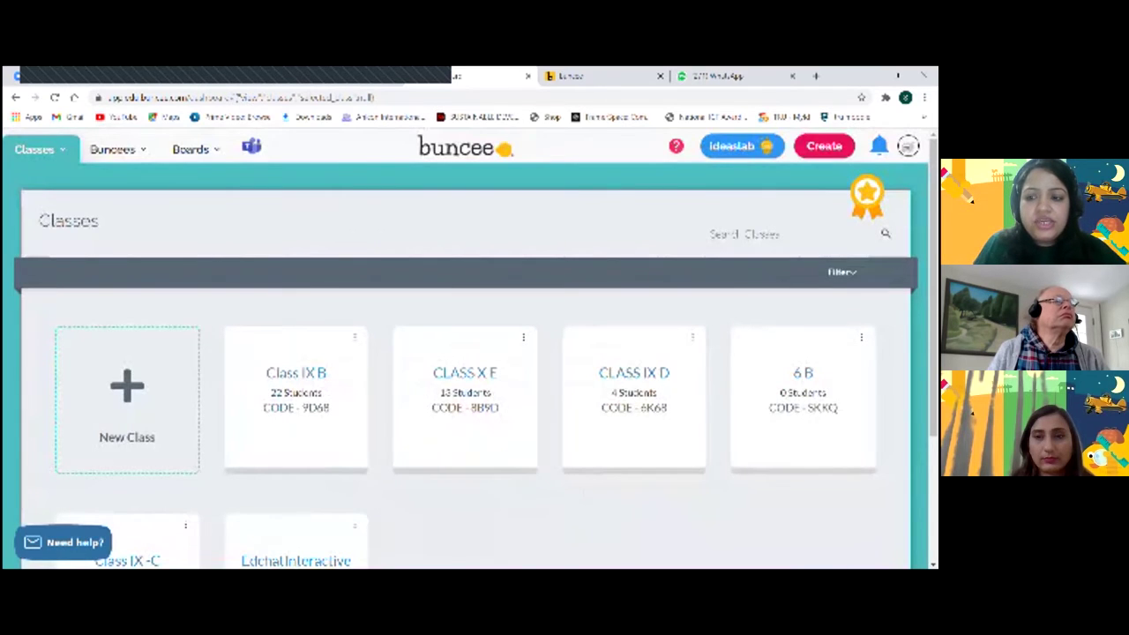
pyautogui.scroll(-2, 466, 353)
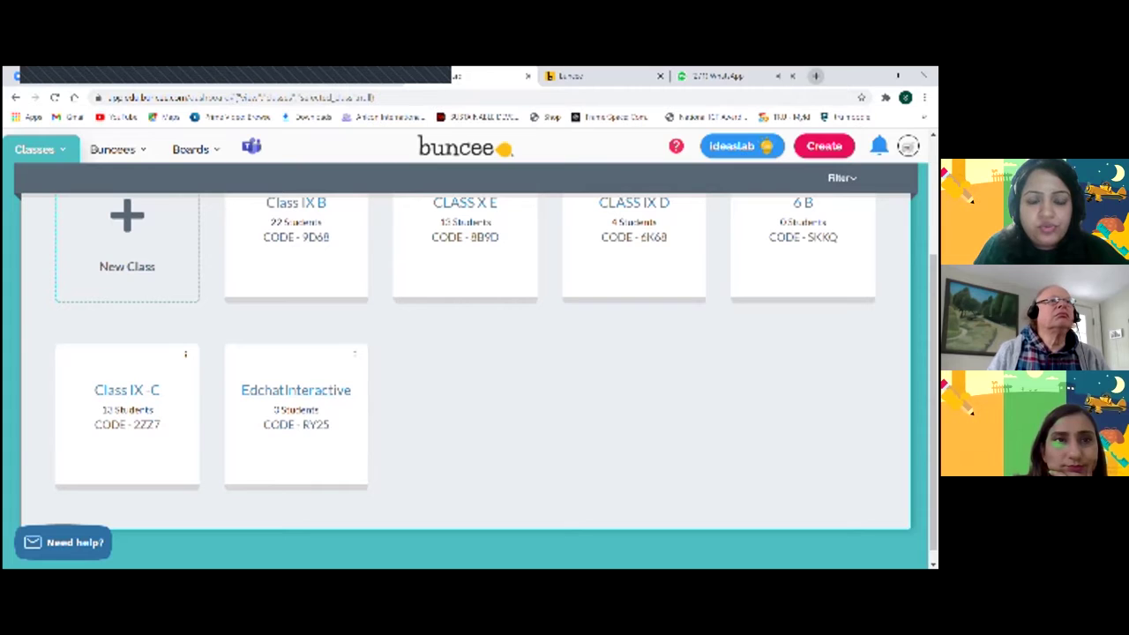
# Load the Buncee site in a new browser tab.
pyautogui.click(816, 76)
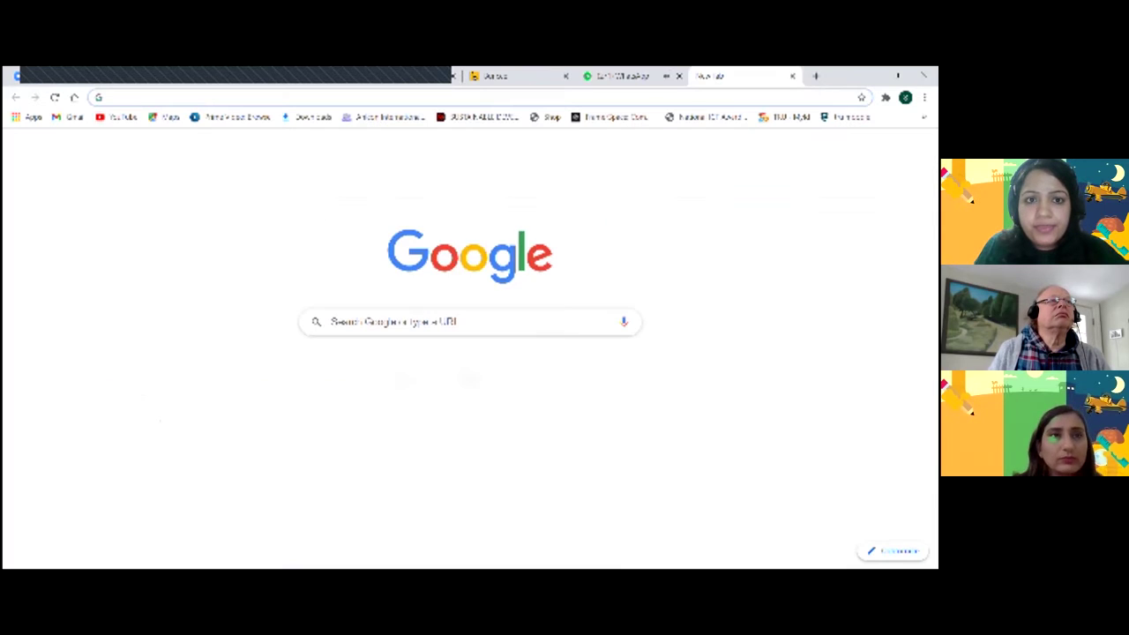
pyautogui.write('buncee')
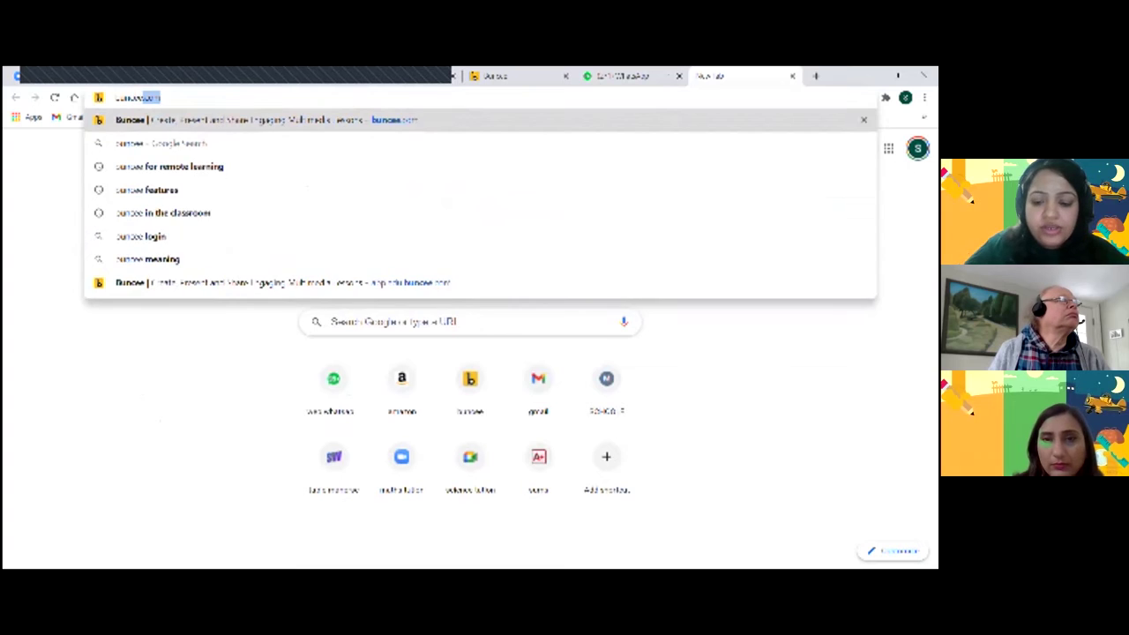
pyautogui.press('Return')
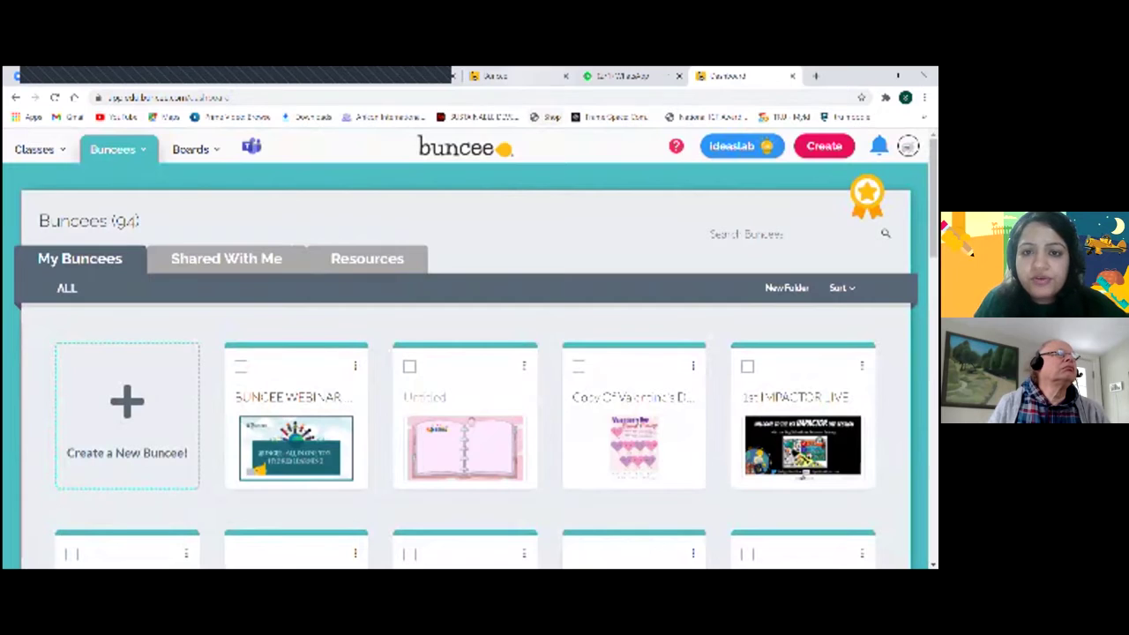
# Log out of the account and go to the class code field for creating a student account on the login page.
pyautogui.moveTo(507, 76)
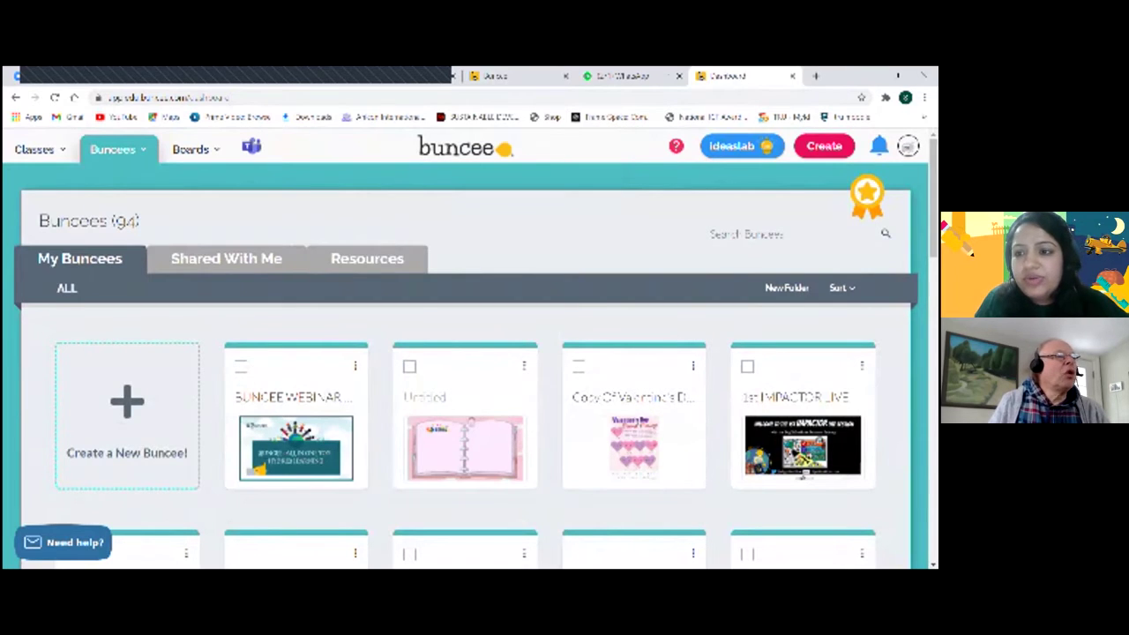
pyautogui.click(908, 146)
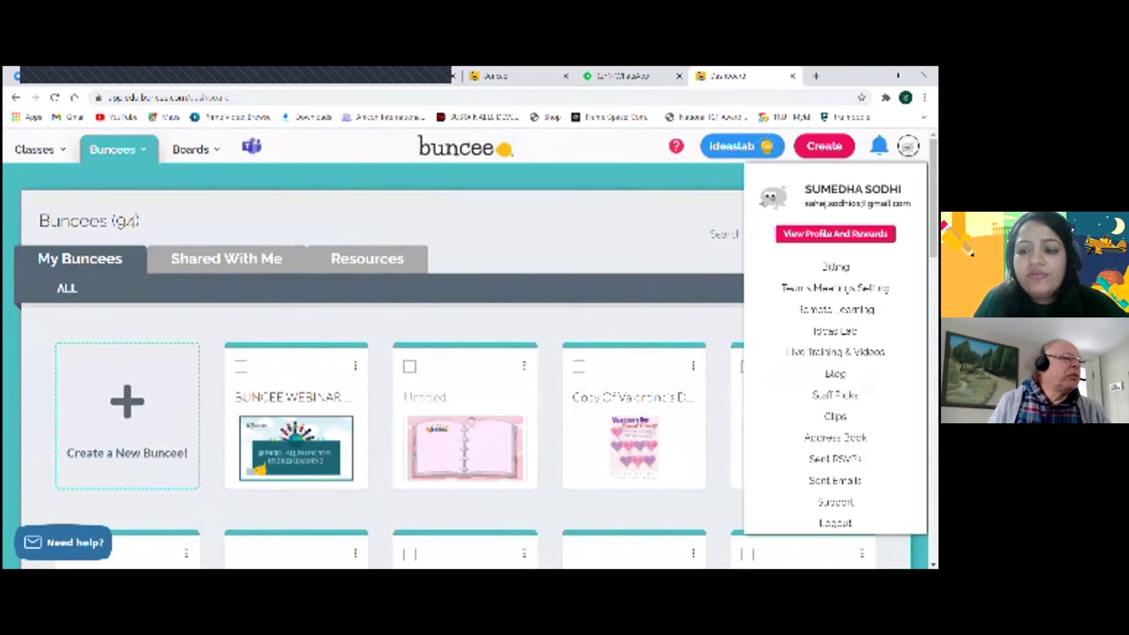
pyautogui.click(835, 523)
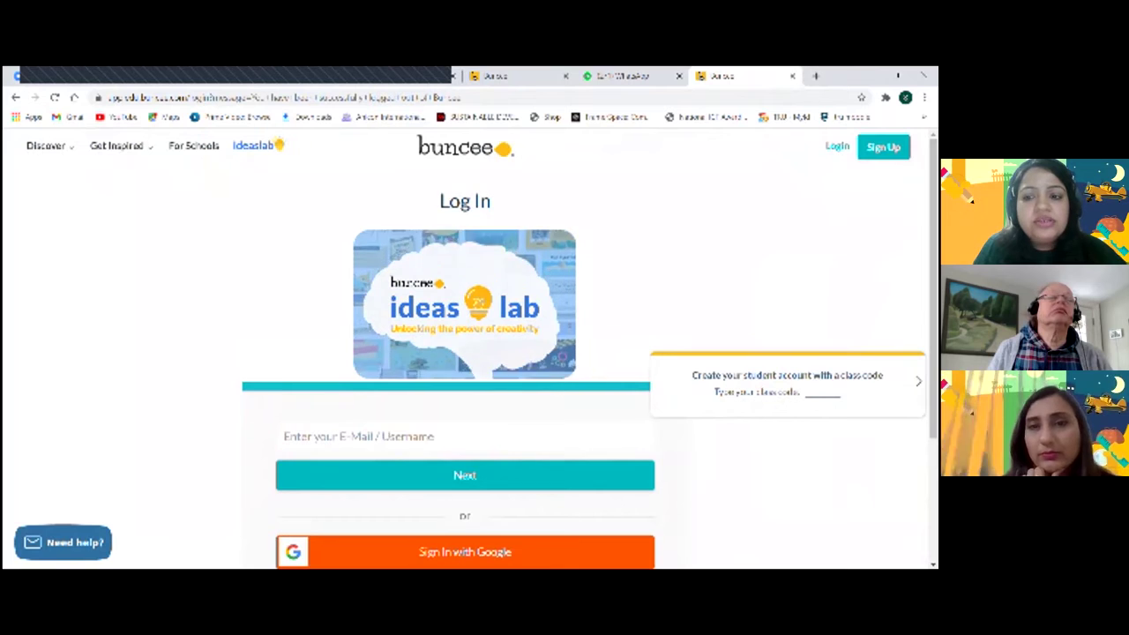
pyautogui.click(822, 392)
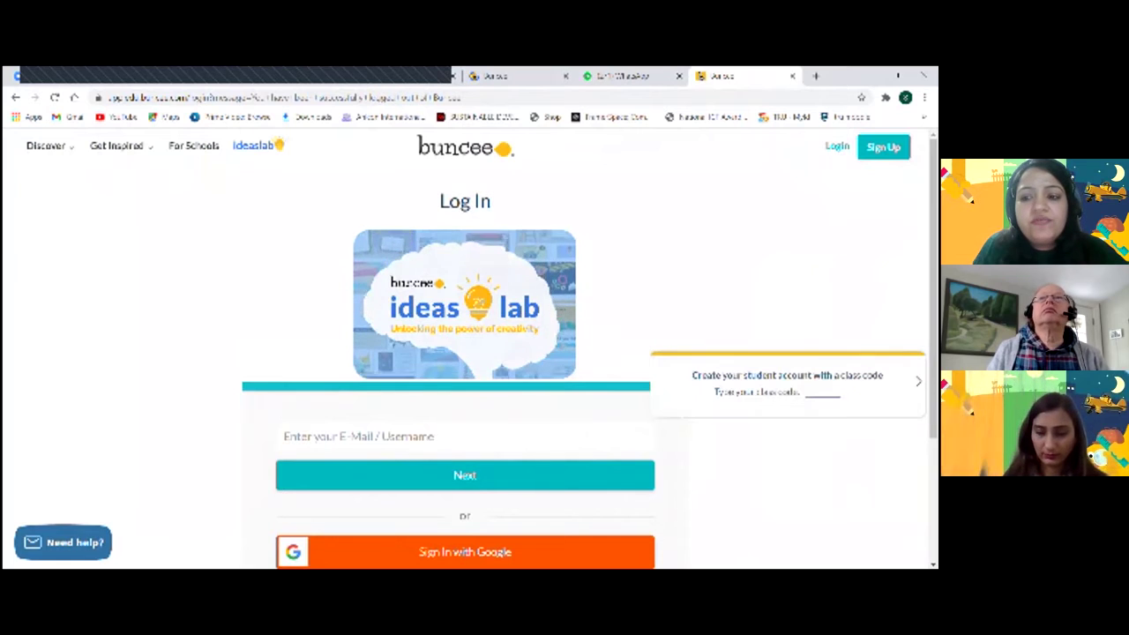
pyautogui.click(822, 391)
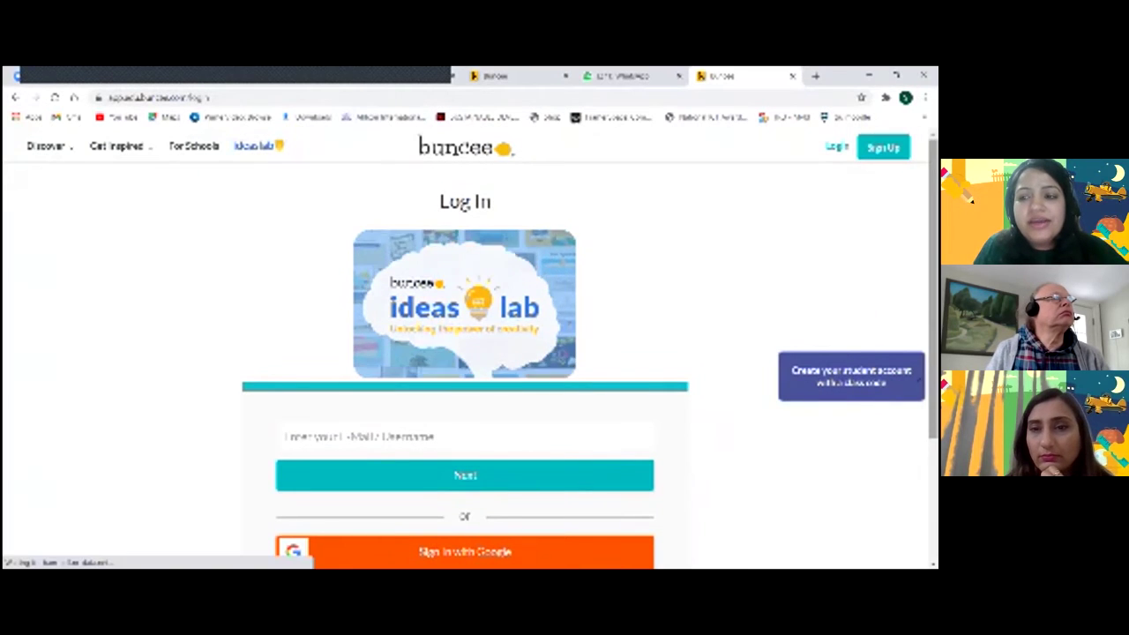
# Sign back in with a saved Google account and open Class IX B from the list of classes.
pyautogui.scroll(-3, 465, 366)
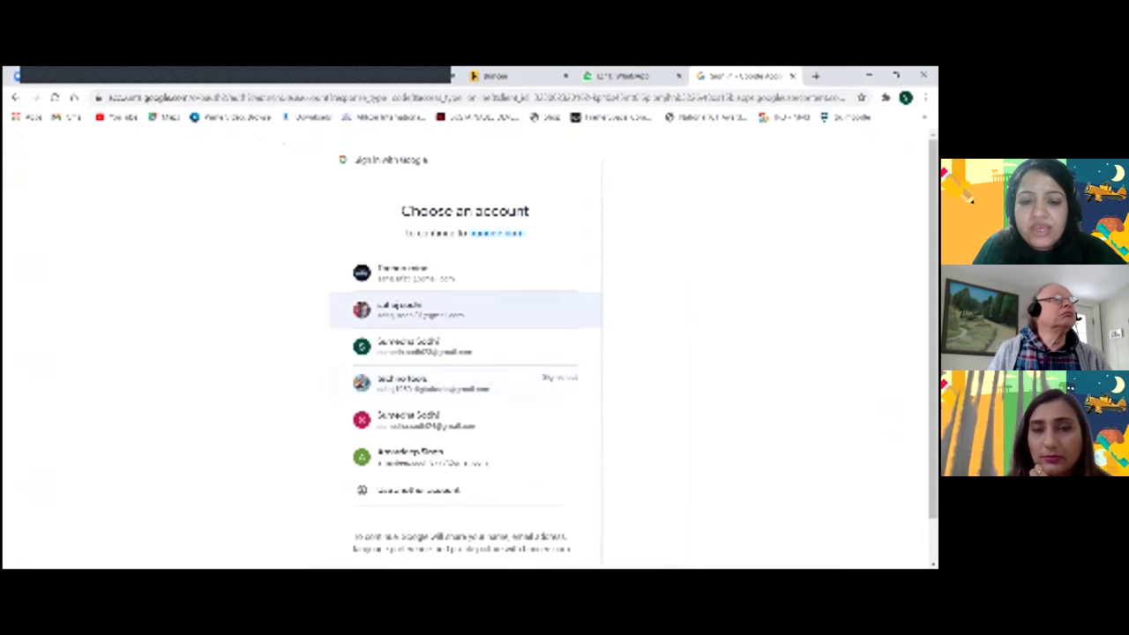
pyautogui.click(465, 309)
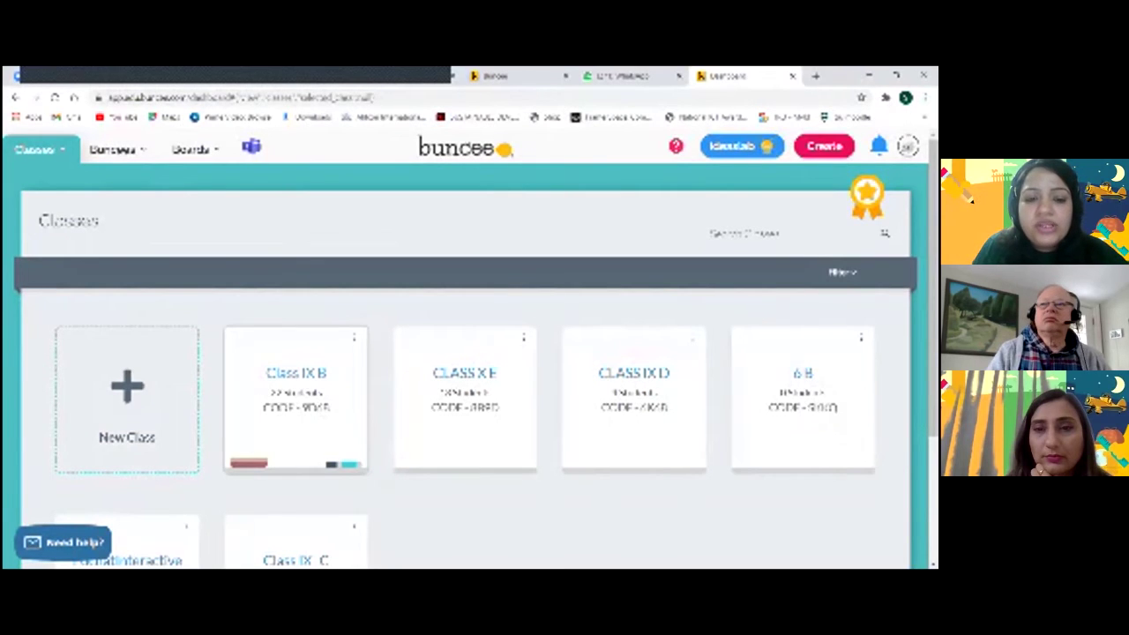
pyautogui.click(296, 373)
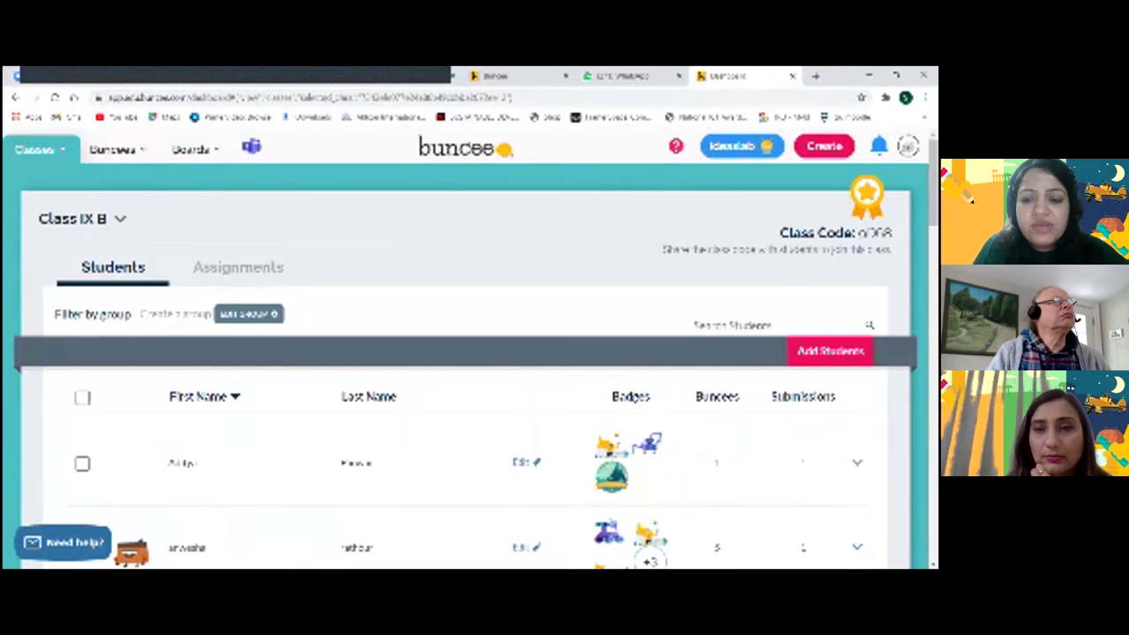
# Examine the Class IX B student list for each student's badges, buncees and submissions.
pyautogui.scroll(-2, 466, 362)
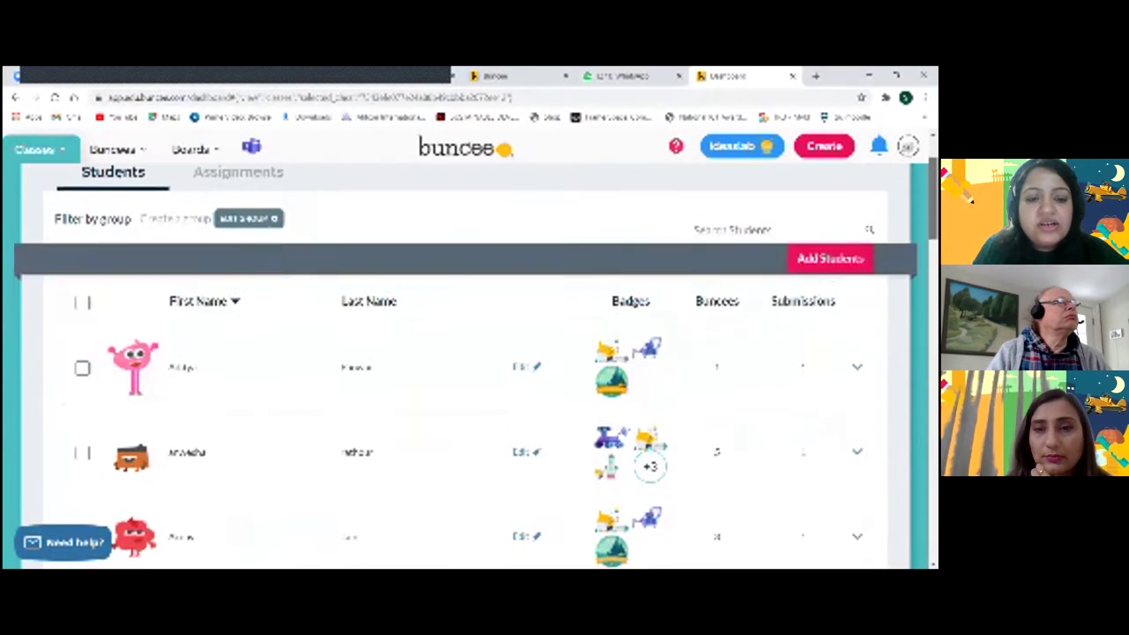
pyautogui.scroll(-1, 477, 366)
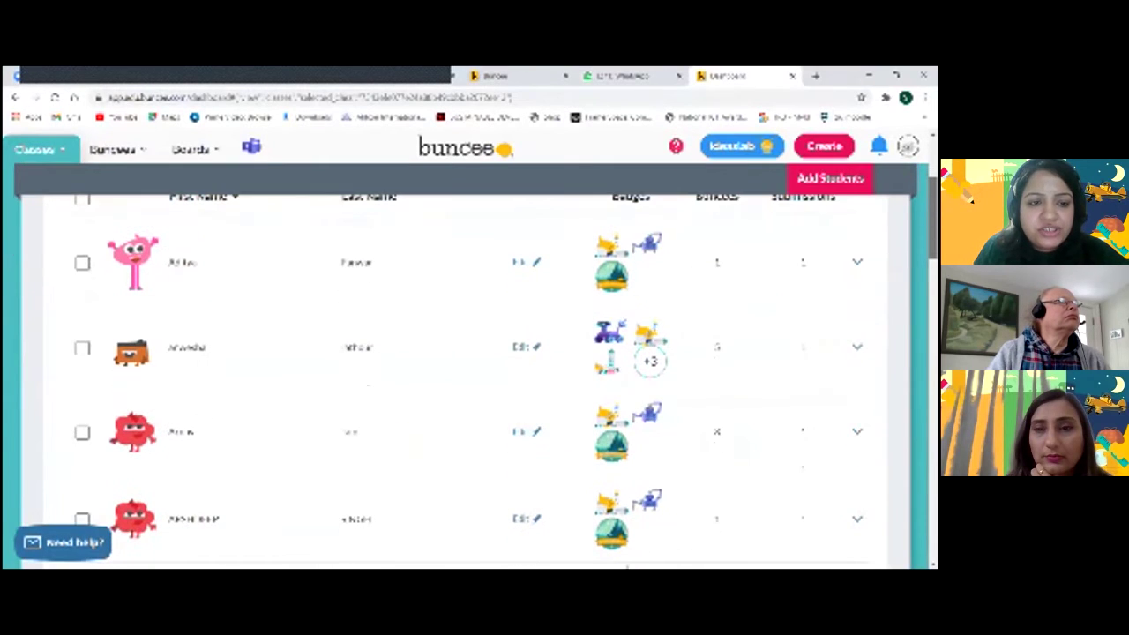
pyautogui.scroll(1, 476, 366)
pyautogui.scroll(-1, 476, 366)
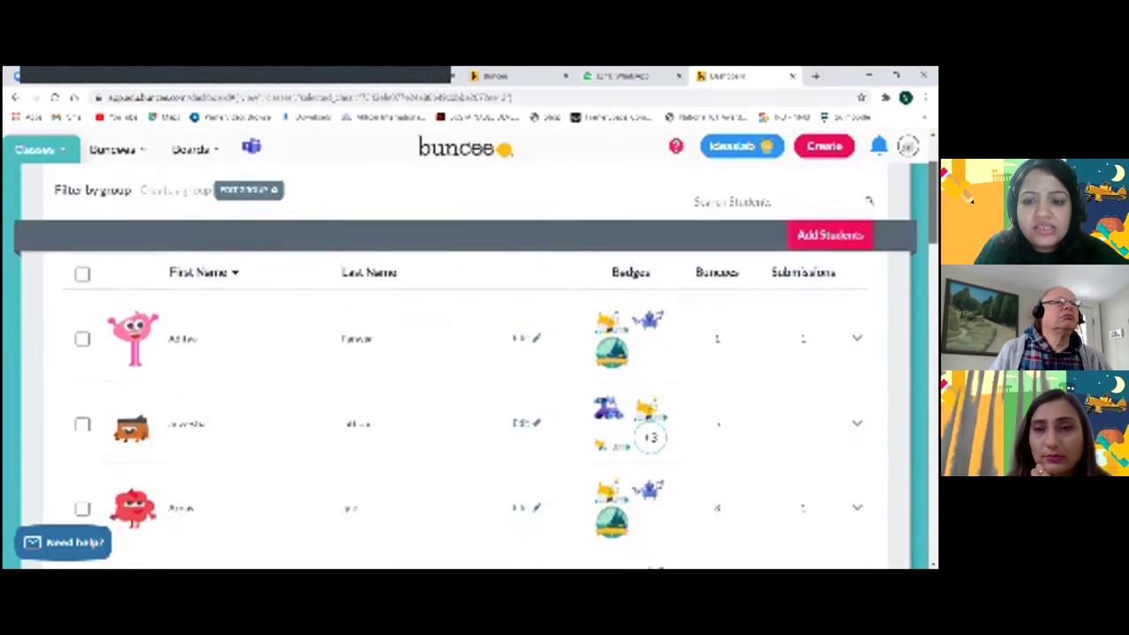
pyautogui.scroll(1, 477, 371)
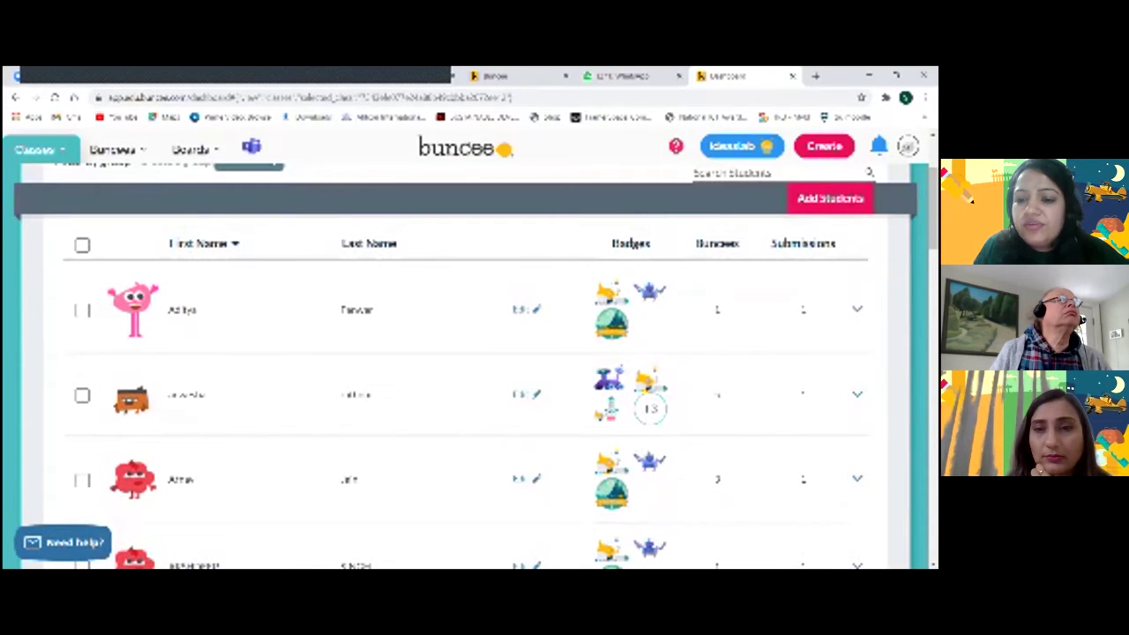
pyautogui.scroll(-3, 477, 371)
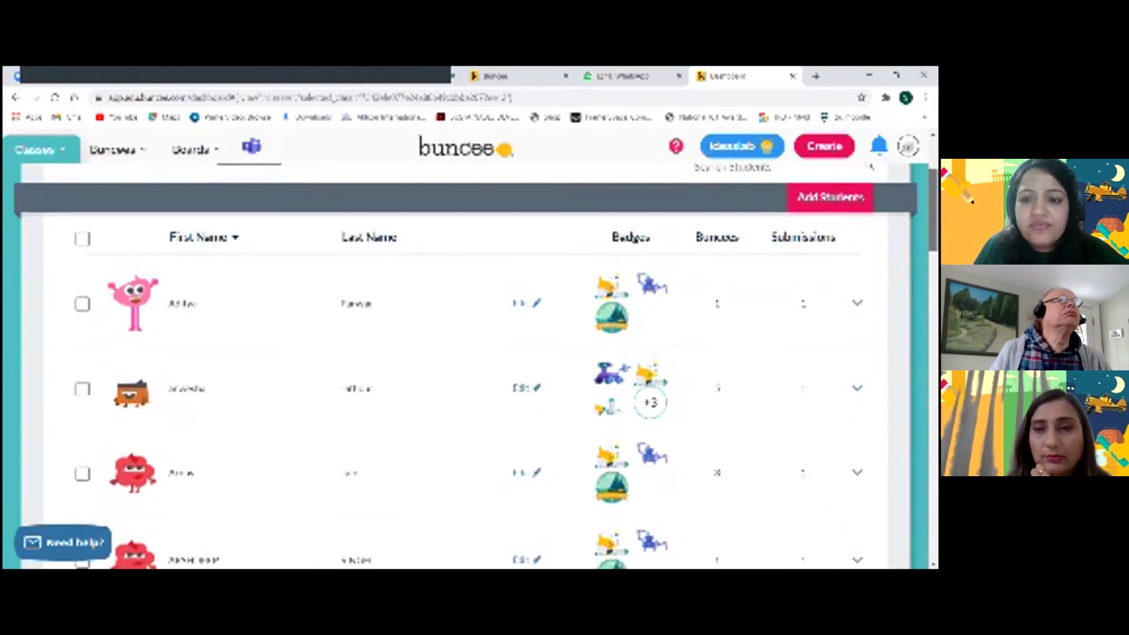
pyautogui.scroll(1, 477, 370)
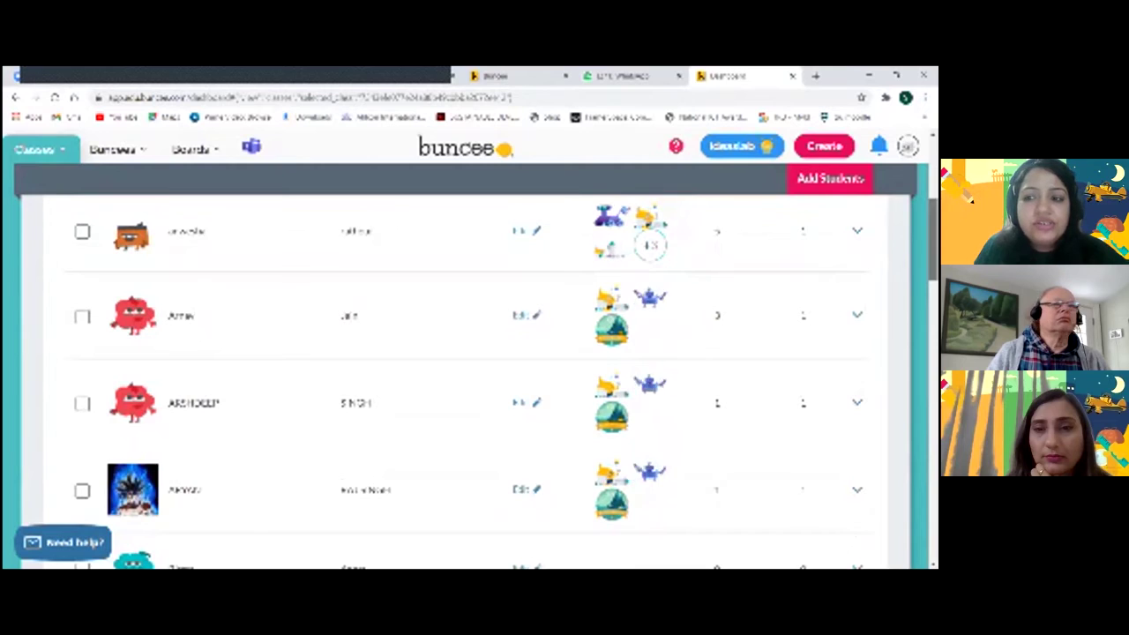
pyautogui.scroll(1, 477, 380)
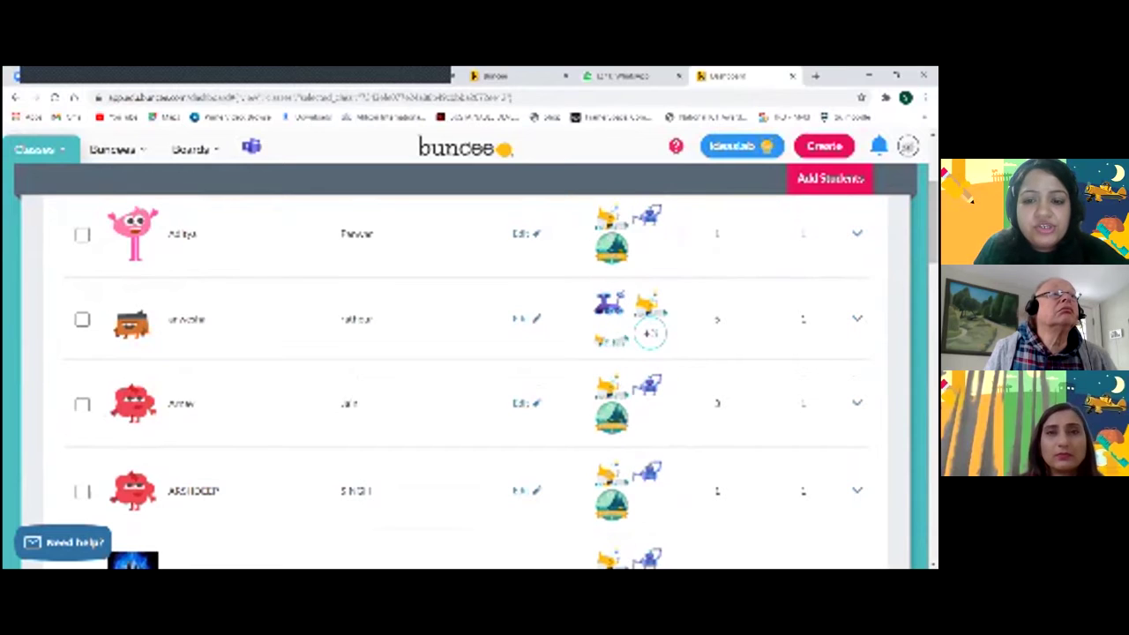
# Review the second listed student's badges, submissions and buncees in the class list.
pyautogui.click(650, 333)
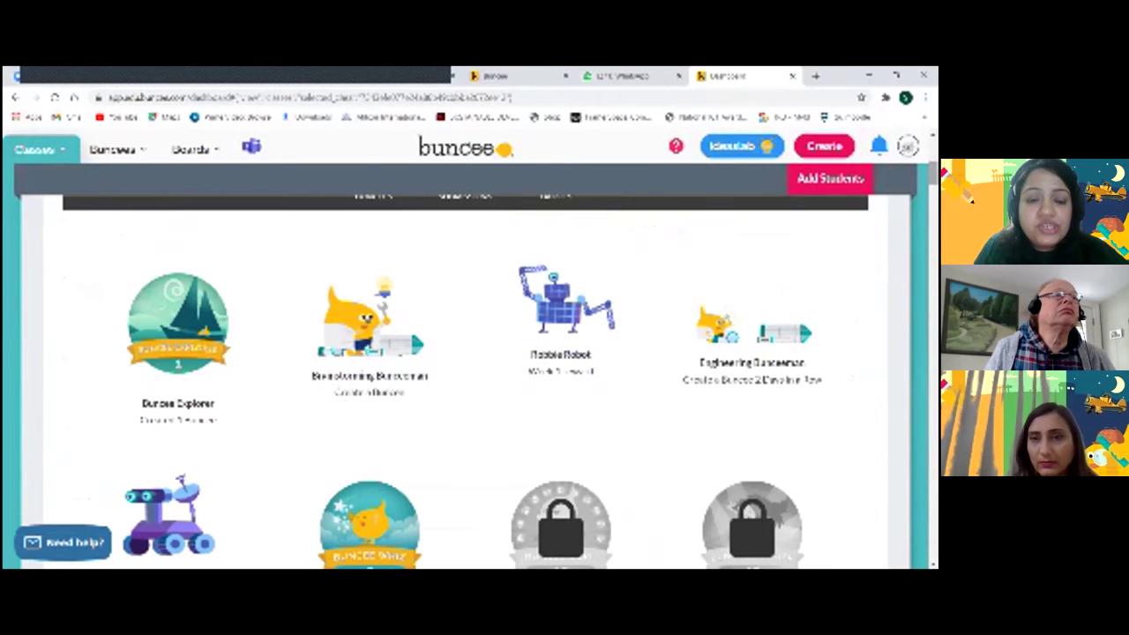
pyautogui.scroll(-5, 477, 370)
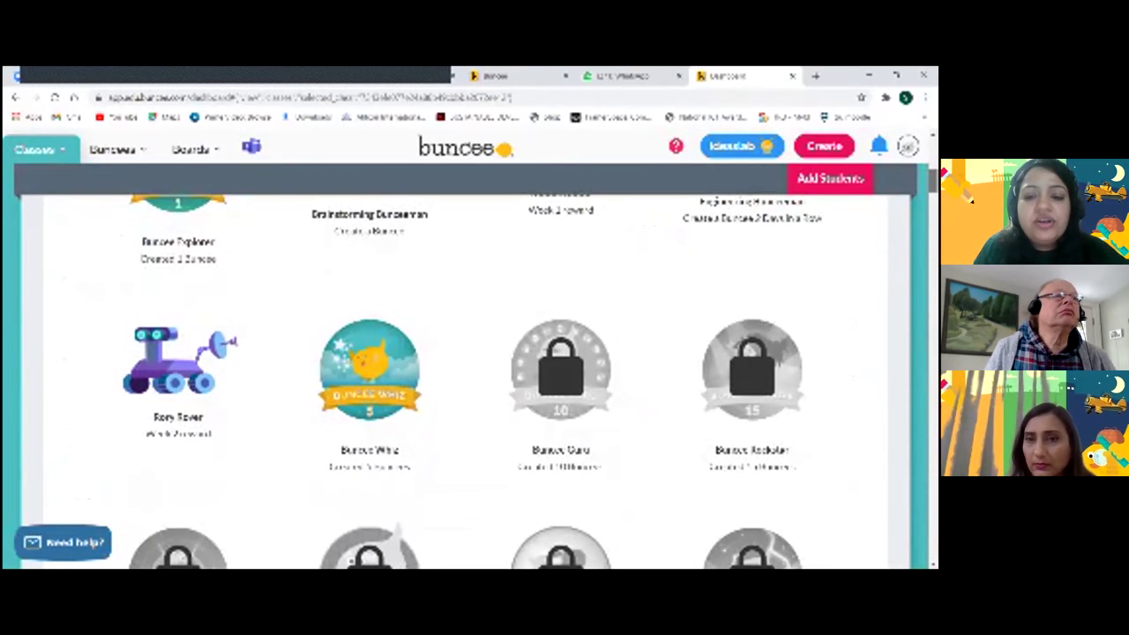
pyautogui.scroll(-5, 476, 370)
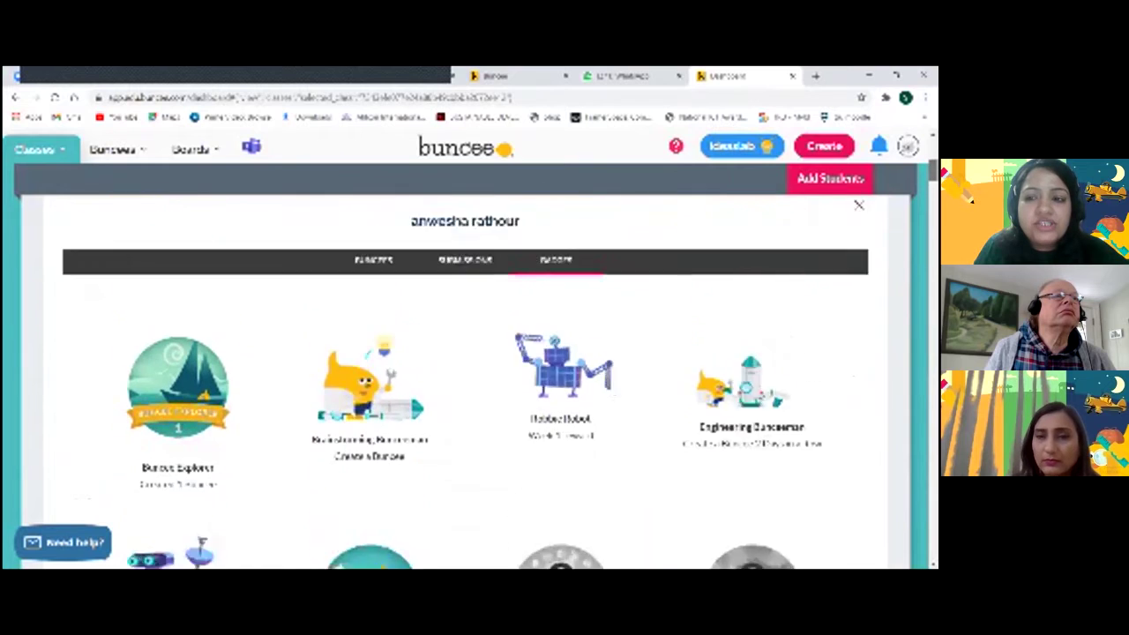
pyautogui.scroll(2, 477, 370)
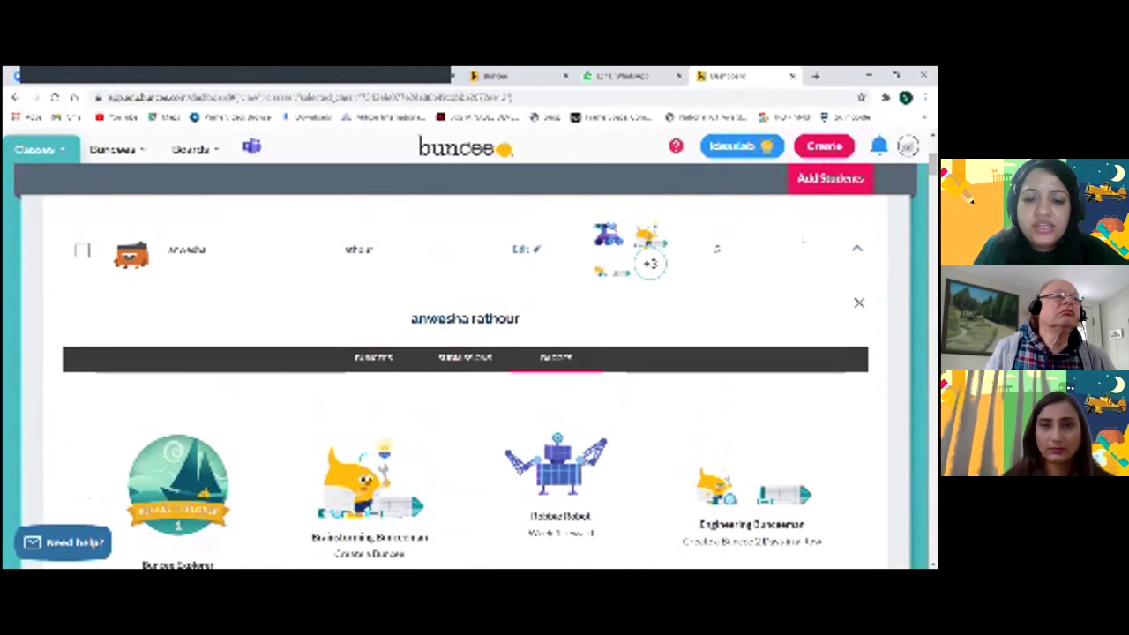
pyautogui.click(465, 357)
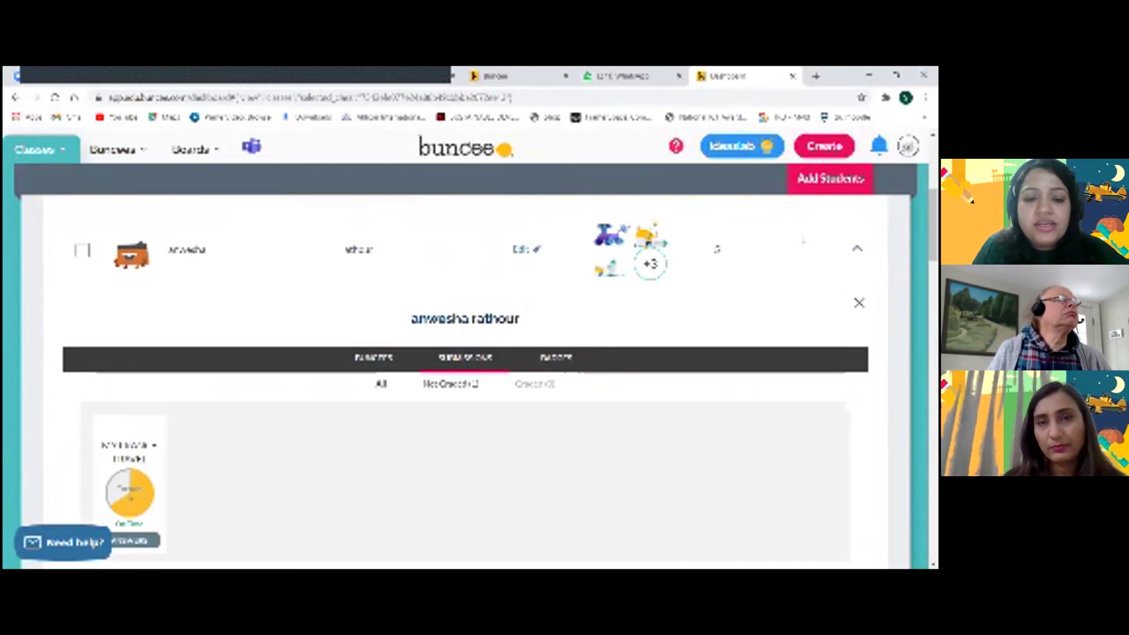
pyautogui.click(373, 358)
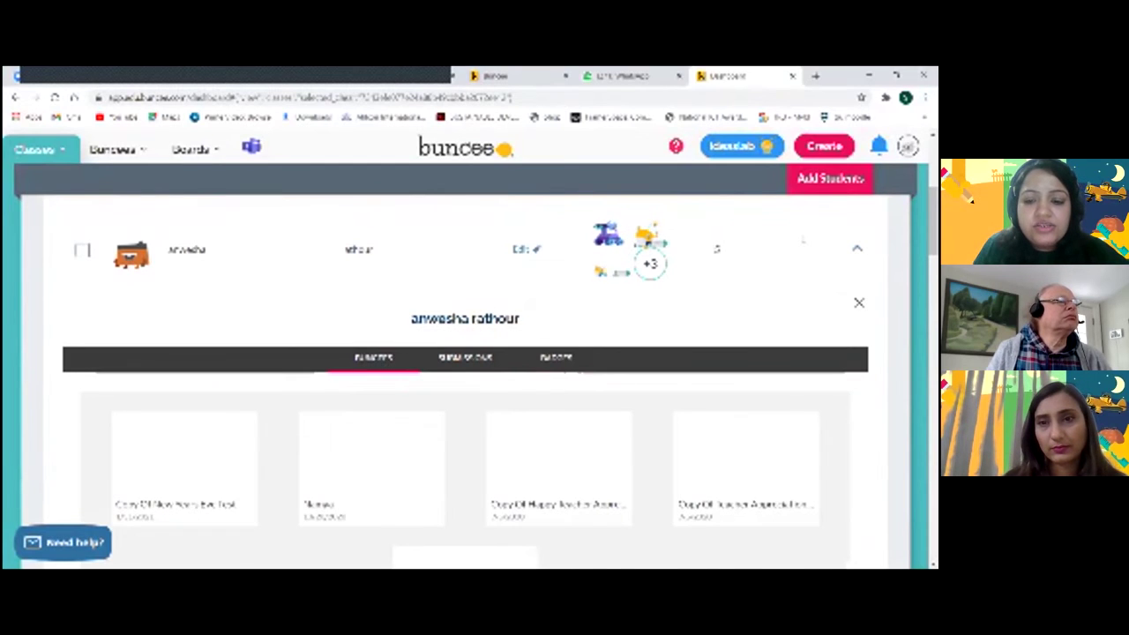
# Look through the expanded student's buncees and switch from the student list to the assignments of Class IX B.
pyautogui.scroll(-4, 465, 382)
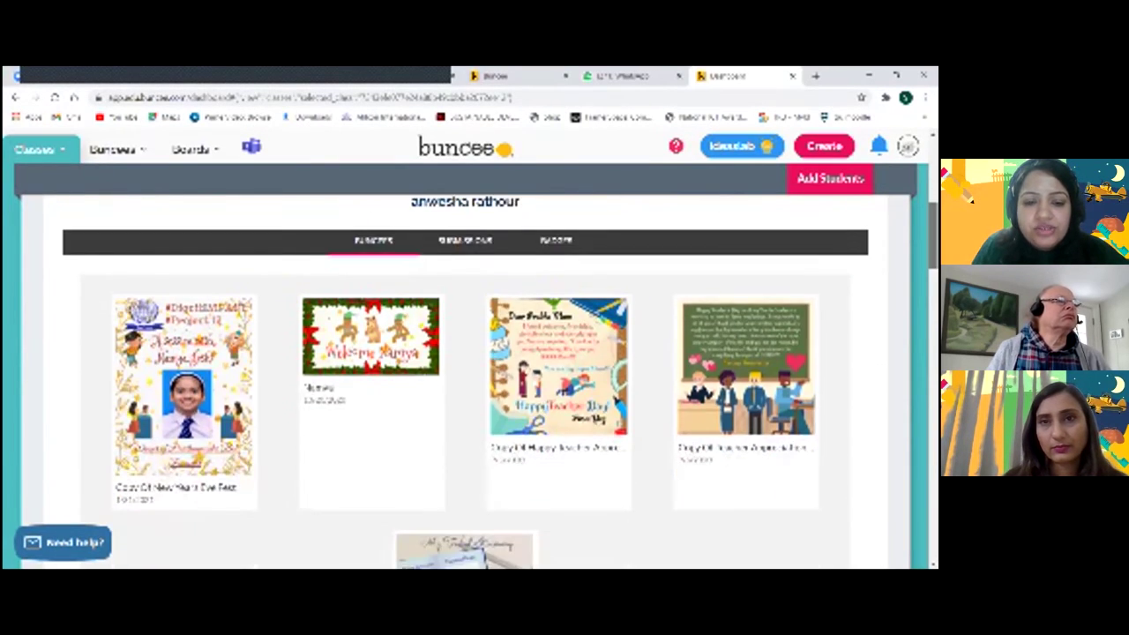
pyautogui.scroll(8, 465, 382)
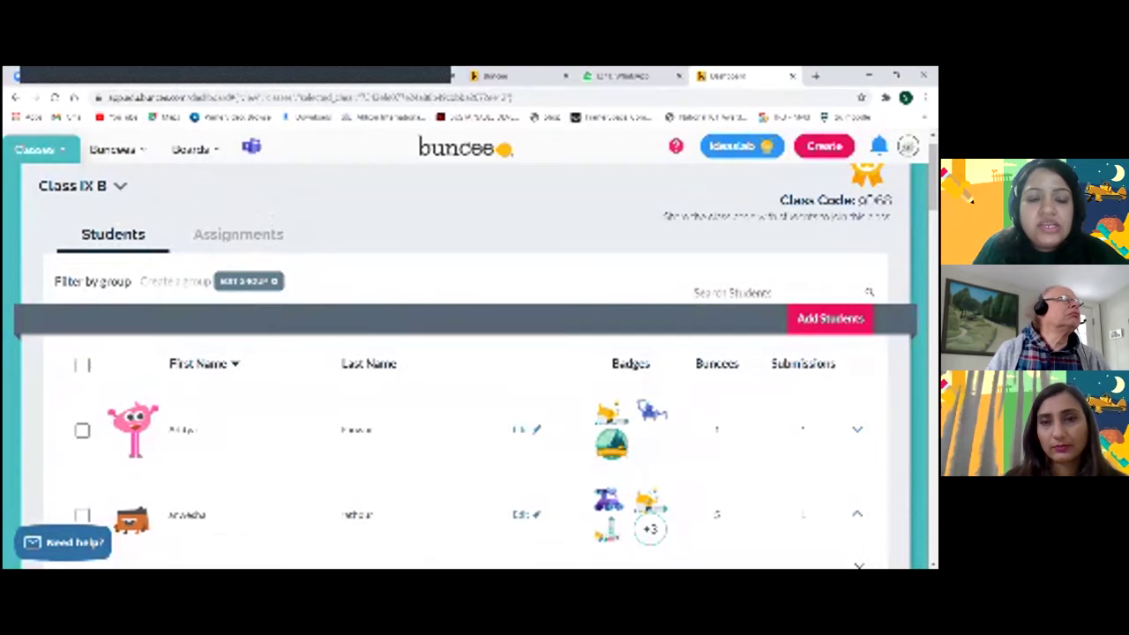
pyautogui.click(238, 233)
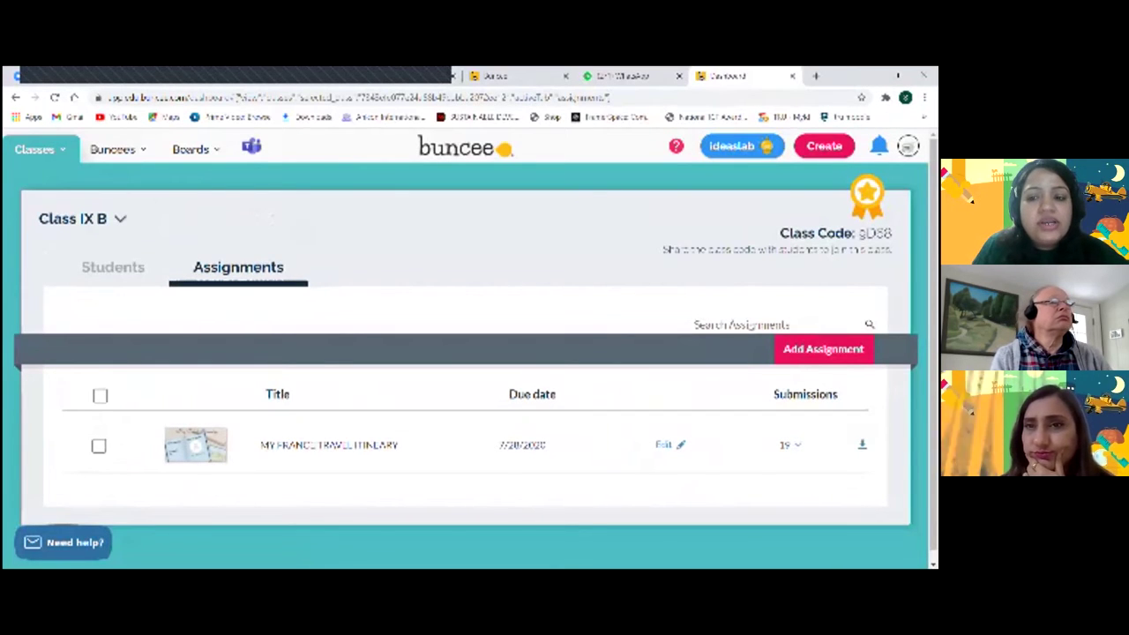
# Start a new assignment for Class IX B and browse the buncees available to attach, without adding any.
pyautogui.click(823, 349)
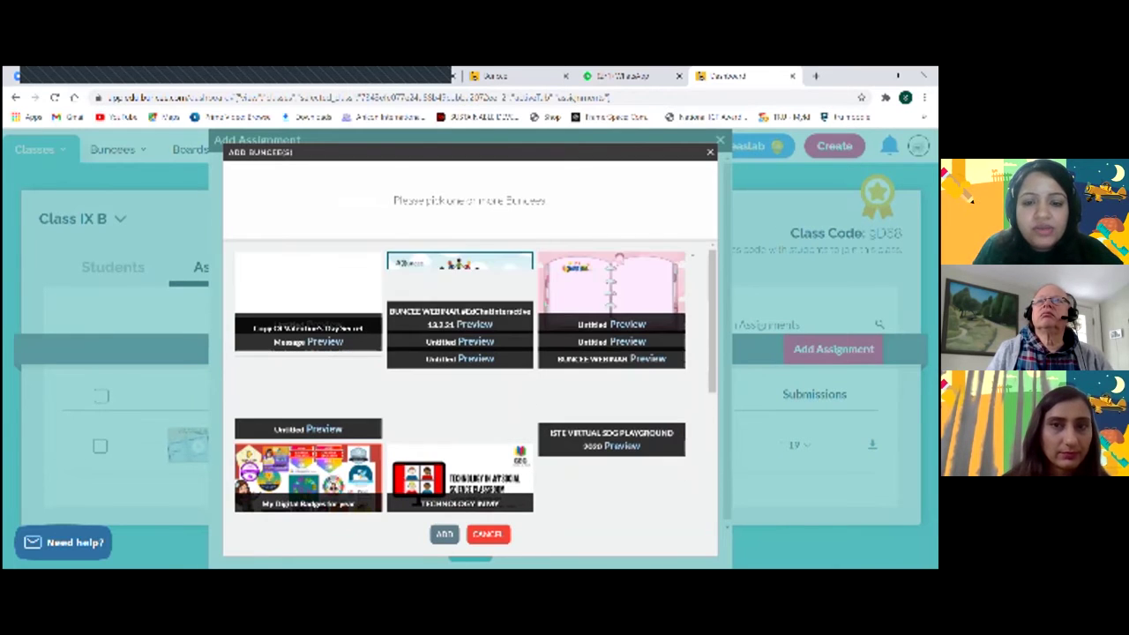
pyautogui.scroll(-1, 469, 377)
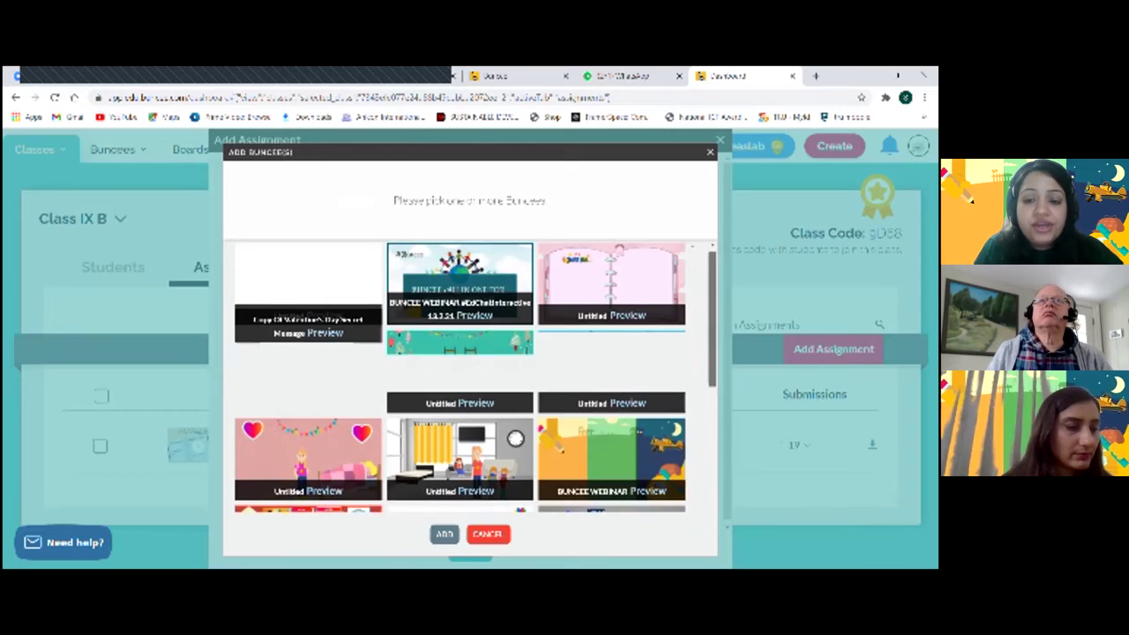
pyautogui.scroll(-4, 475, 378)
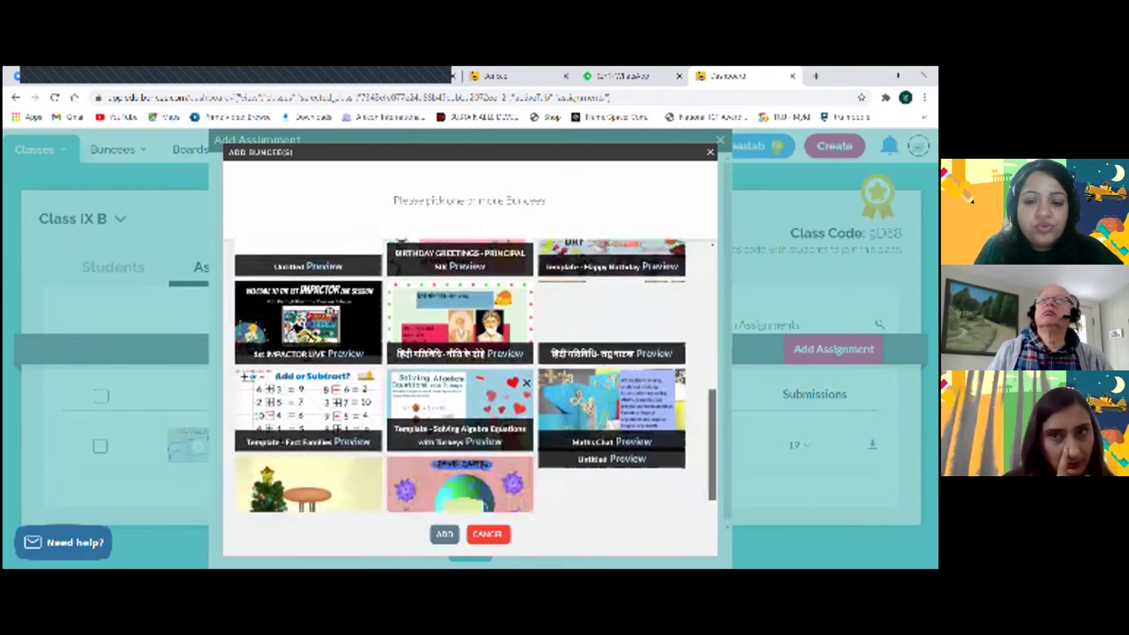
pyautogui.scroll(5, 475, 378)
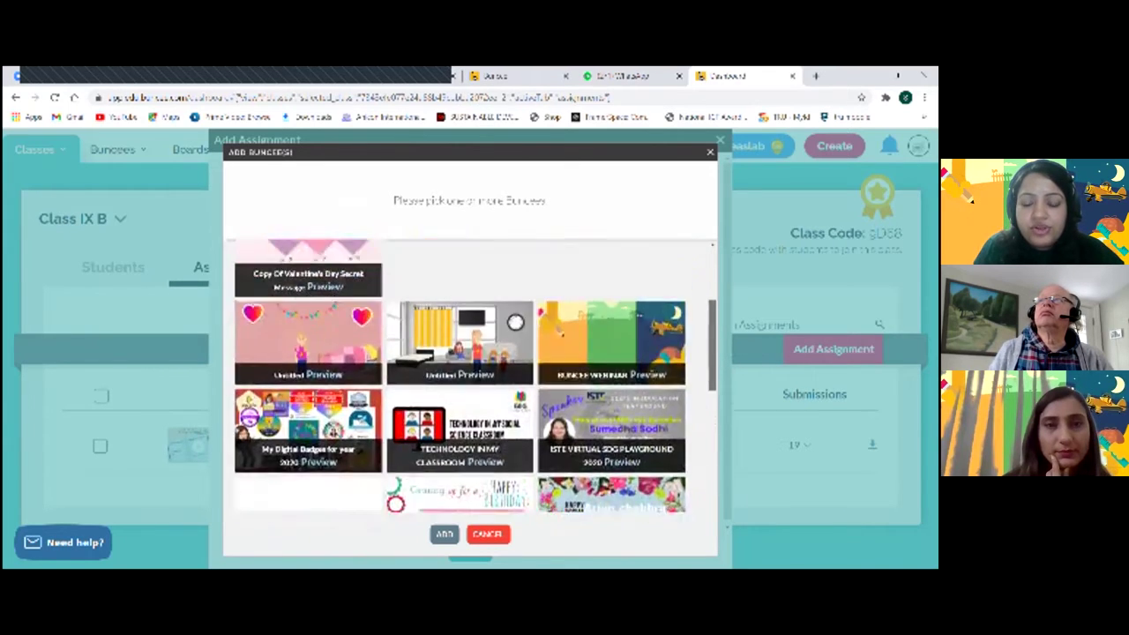
pyautogui.scroll(1, 476, 377)
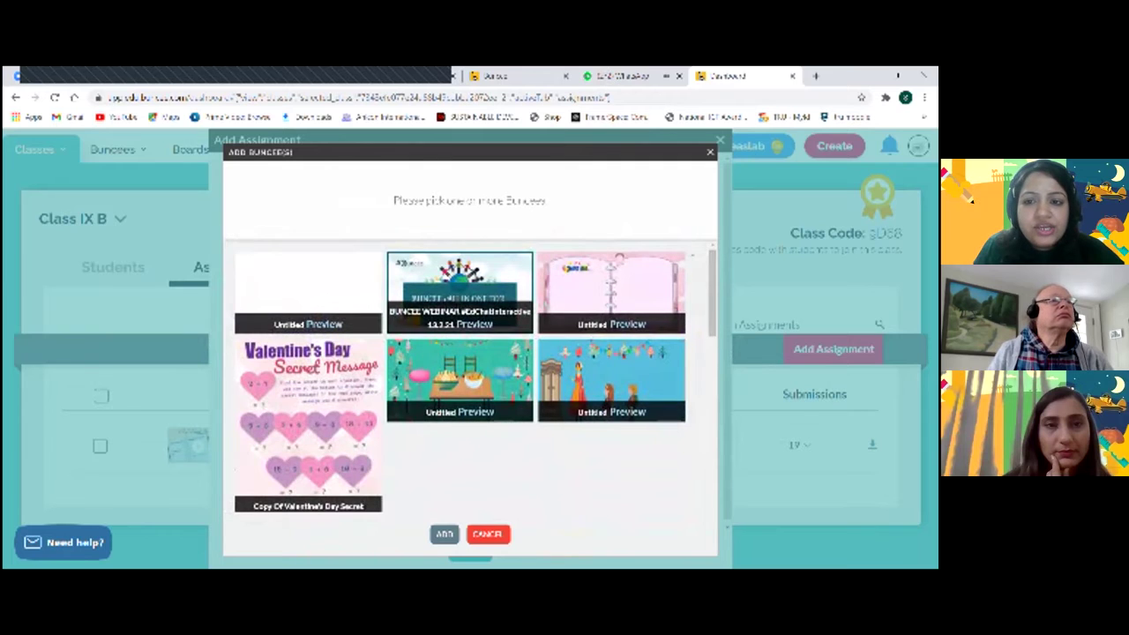
pyautogui.press('Escape')
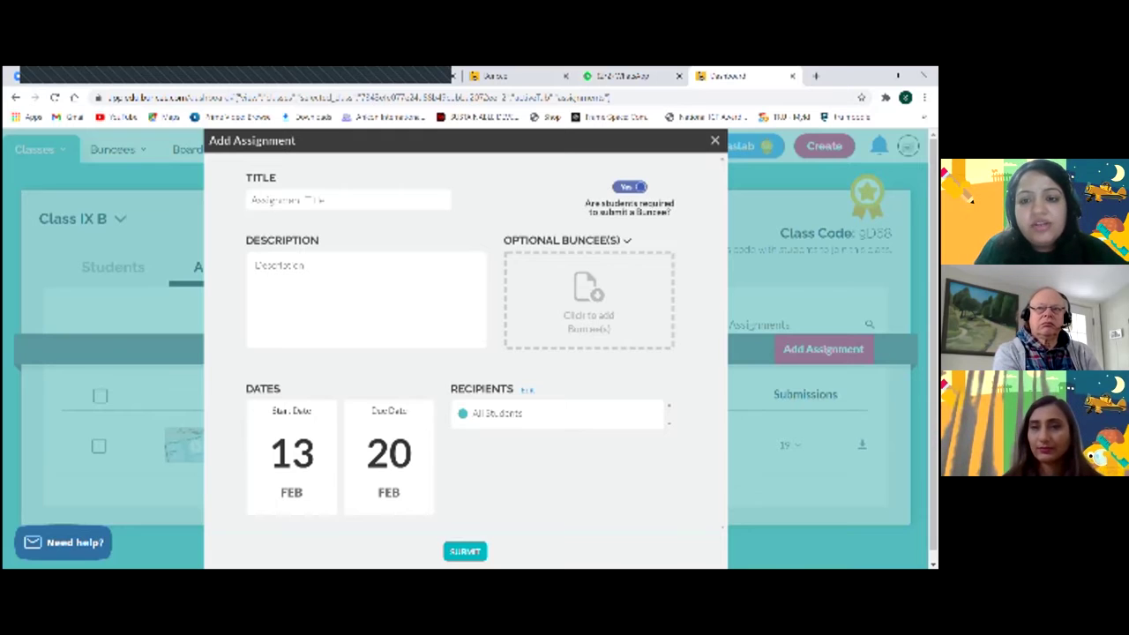
# Turn off the requirement for students to submit a Buncee and discard the new assignment.
pyautogui.click(630, 186)
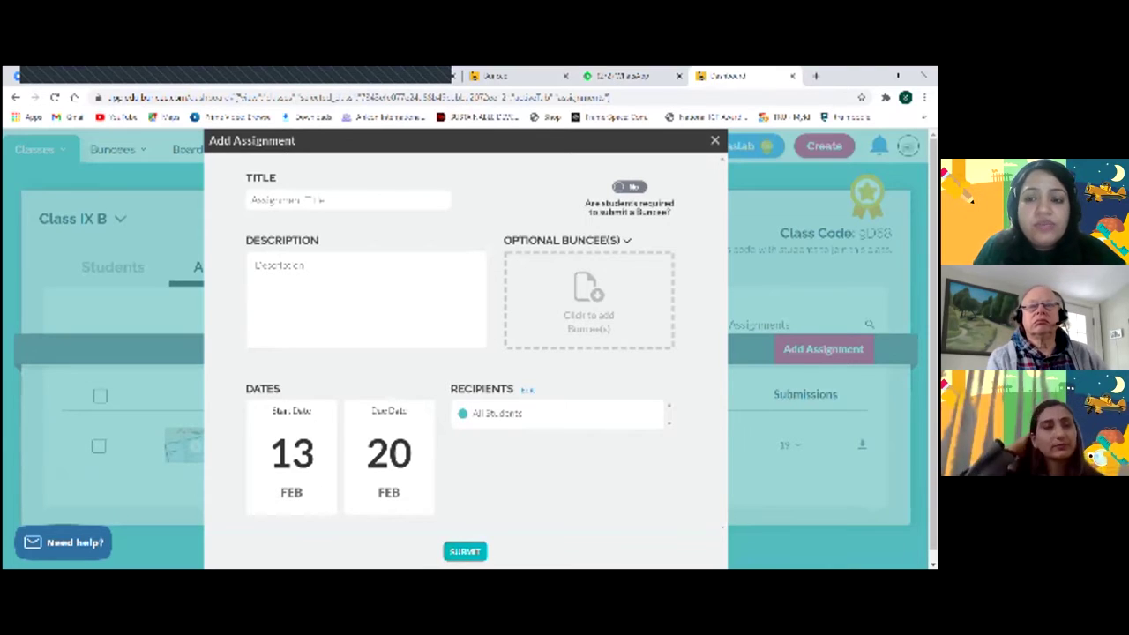
pyautogui.press('Escape')
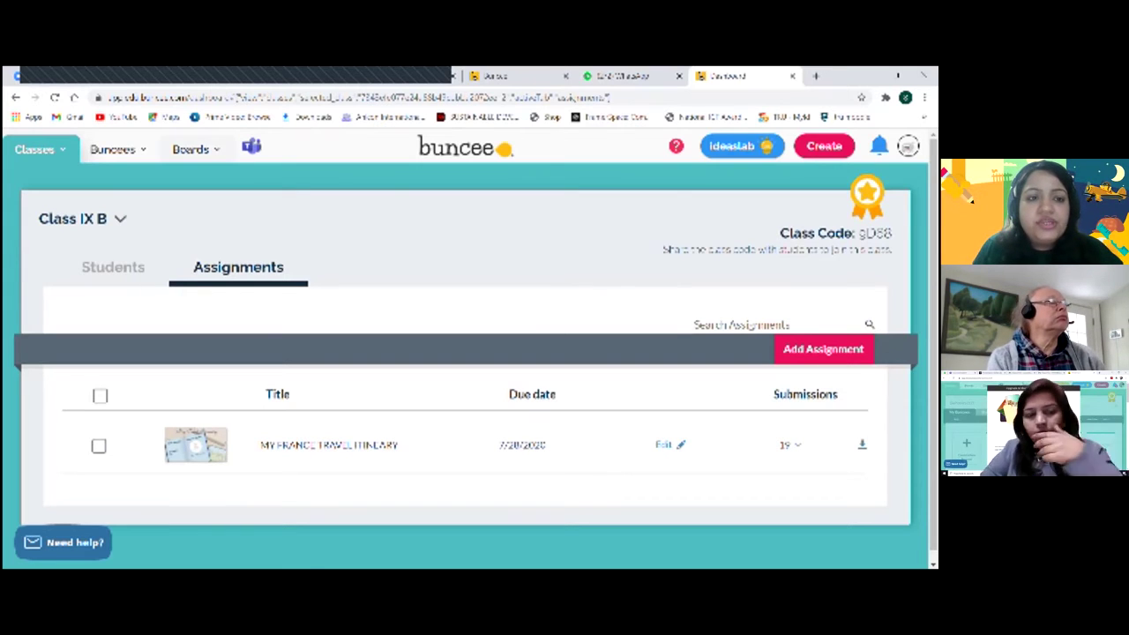
# Show the list of own boards and close the WhatsApp browser tab.
pyautogui.click(196, 149)
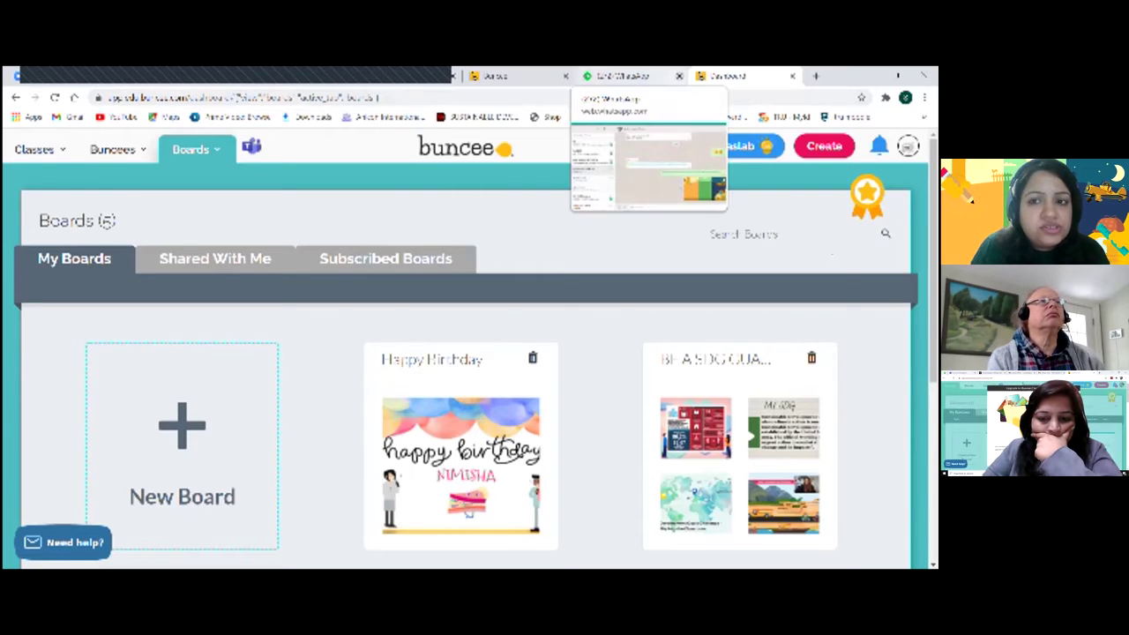
pyautogui.click(678, 76)
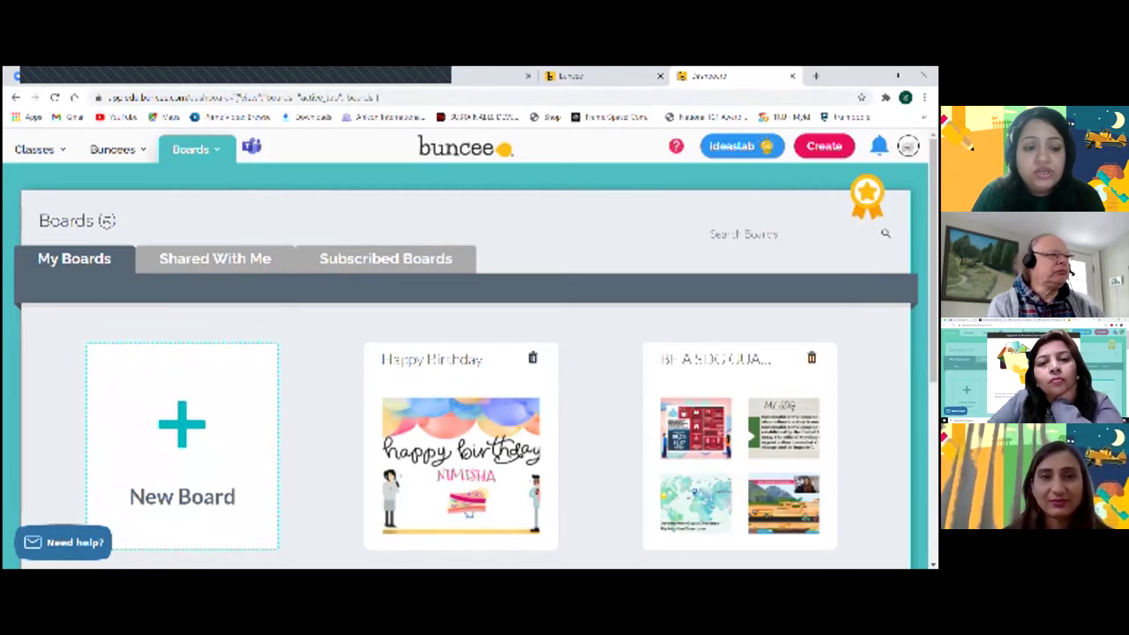
# Create a new board and title it "SUSTAINABLE DEVELOPMENT GOALS".
pyautogui.click(468, 513)
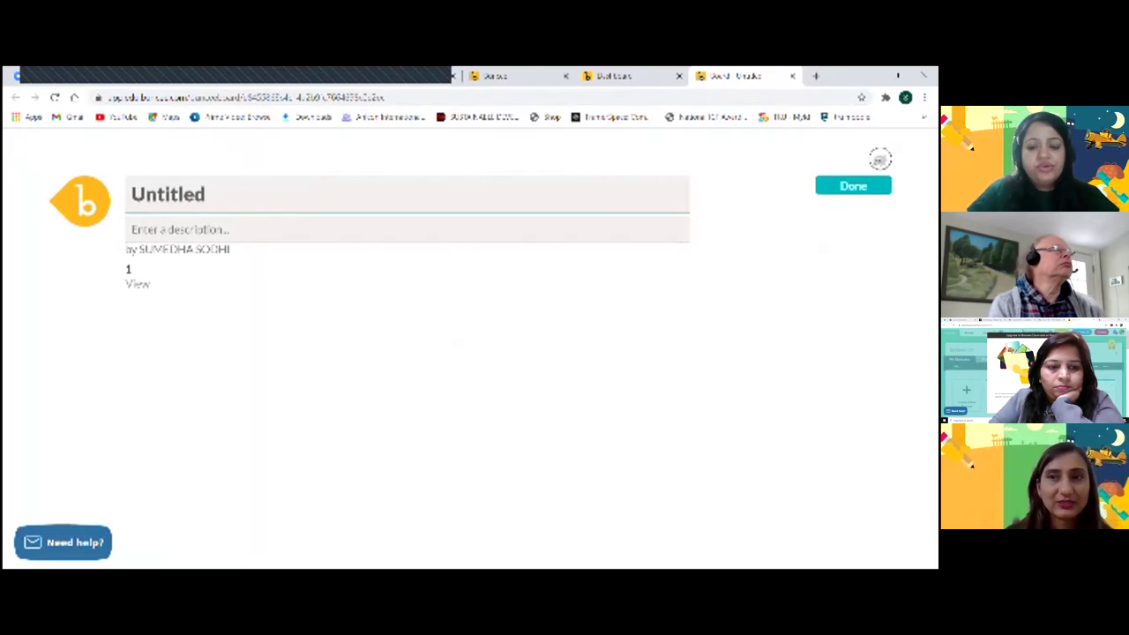
pyautogui.press('BackSpace')
pyautogui.press('BackSpace')
pyautogui.press('BackSpace')
pyautogui.press('BackSpace')
pyautogui.press('BackSpace')
pyautogui.press('BackSpace')
pyautogui.press('BackSpace')
pyautogui.press('BackSpace')
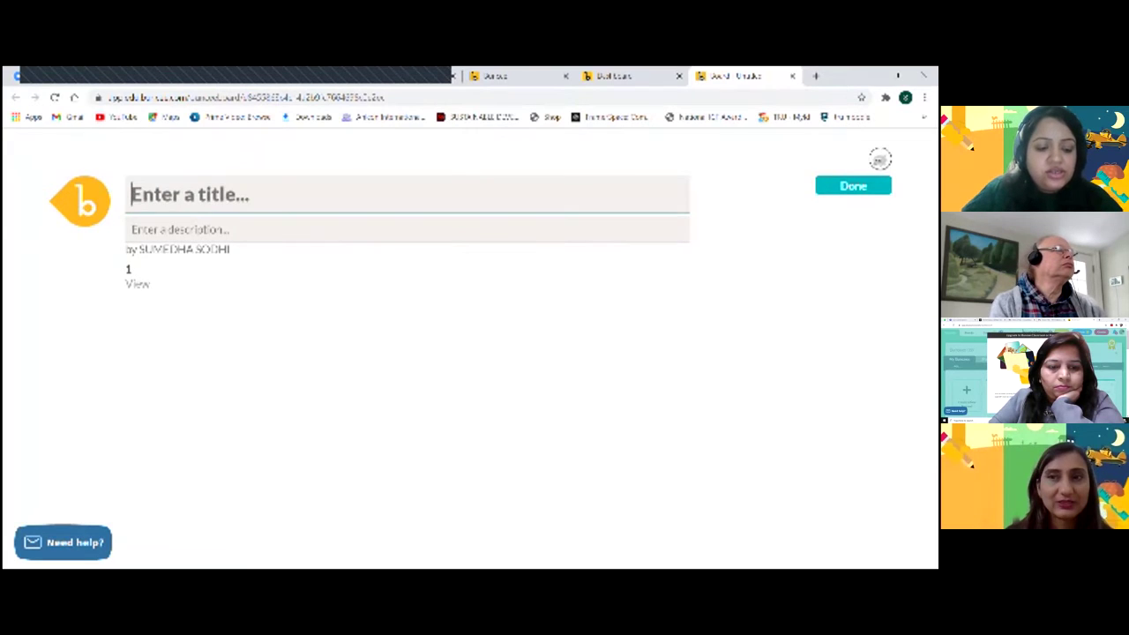
pyautogui.write('SUST')
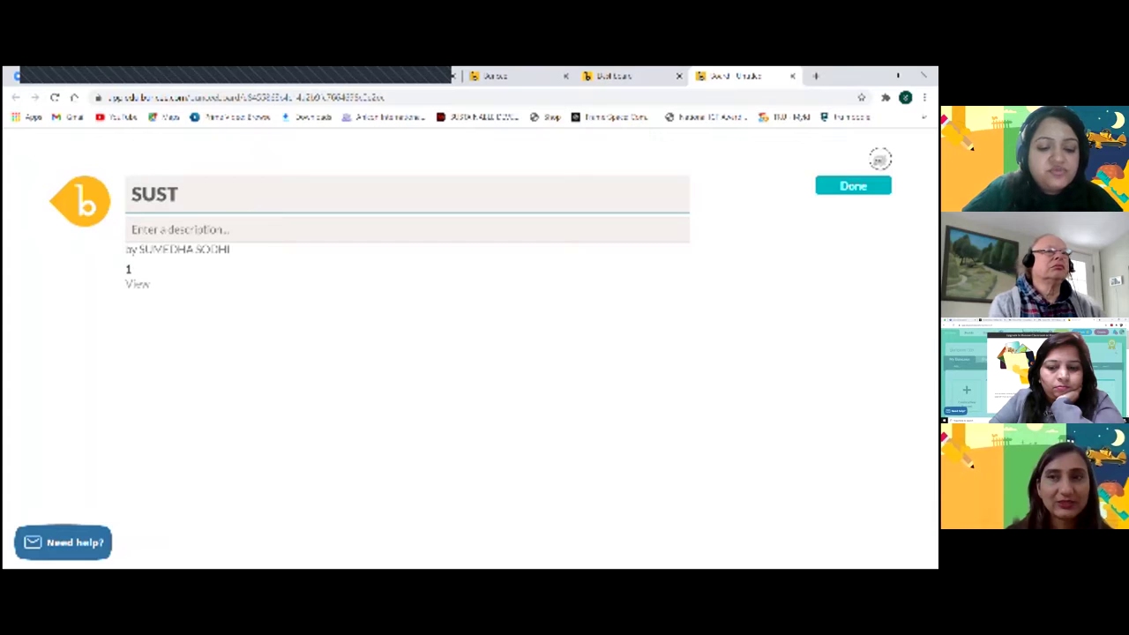
pyautogui.write('AINABLE')
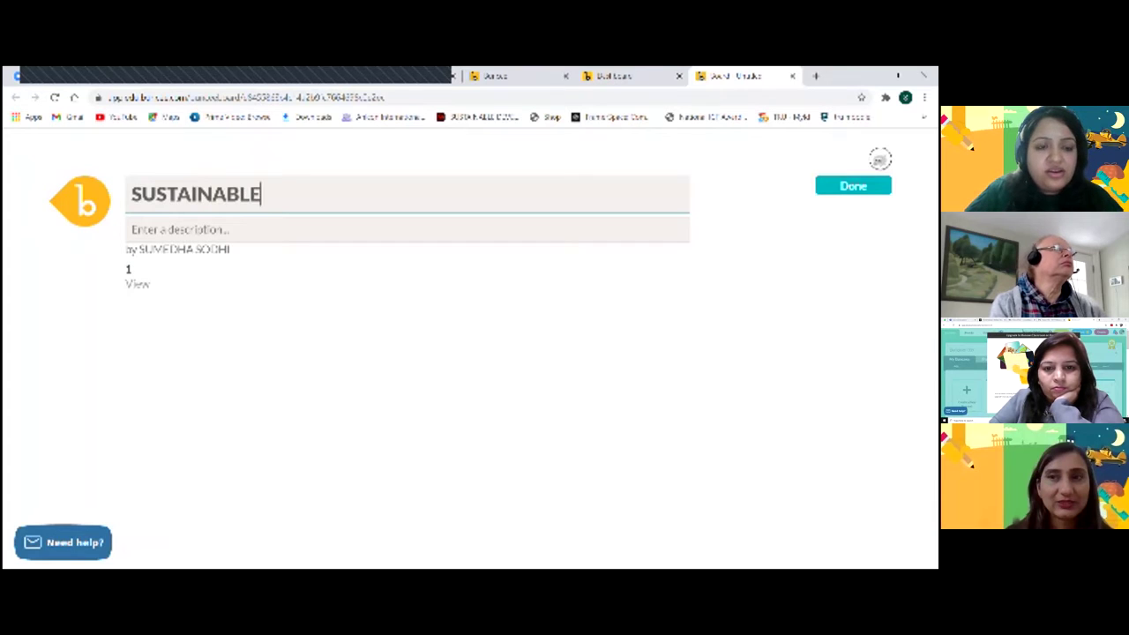
pyautogui.write(' DE')
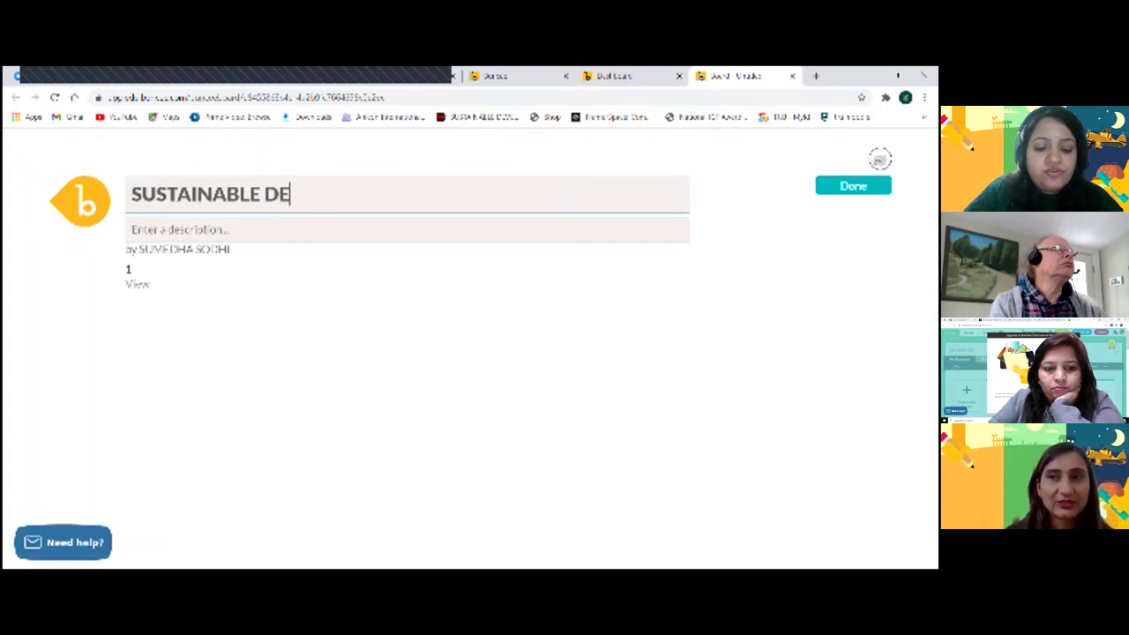
pyautogui.write('VELOPMENT')
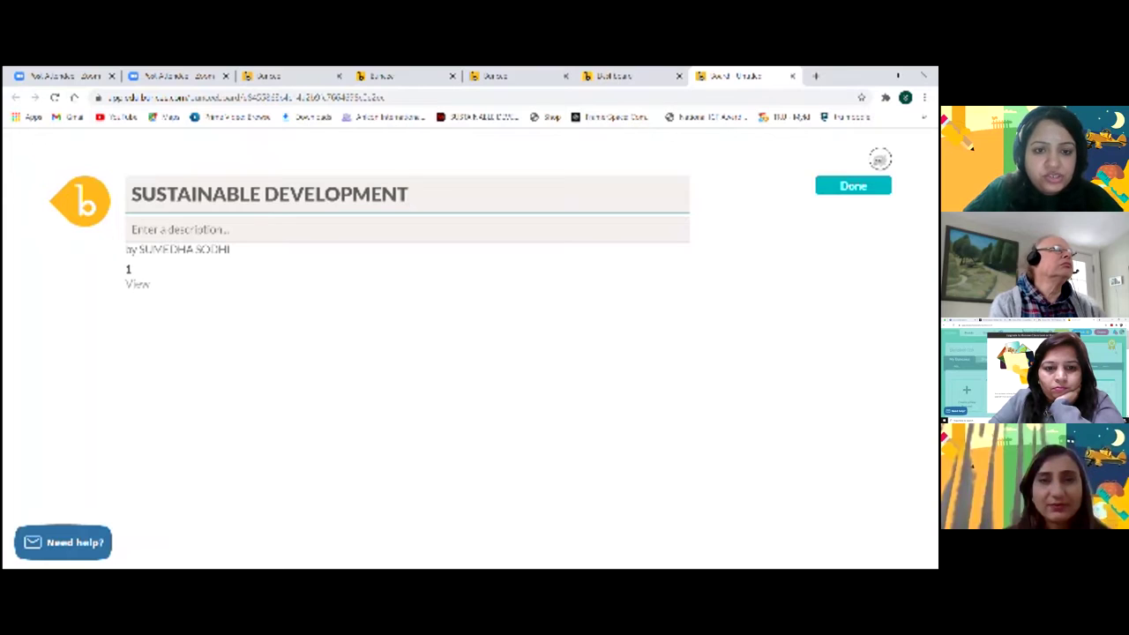
pyautogui.write(' GOL')
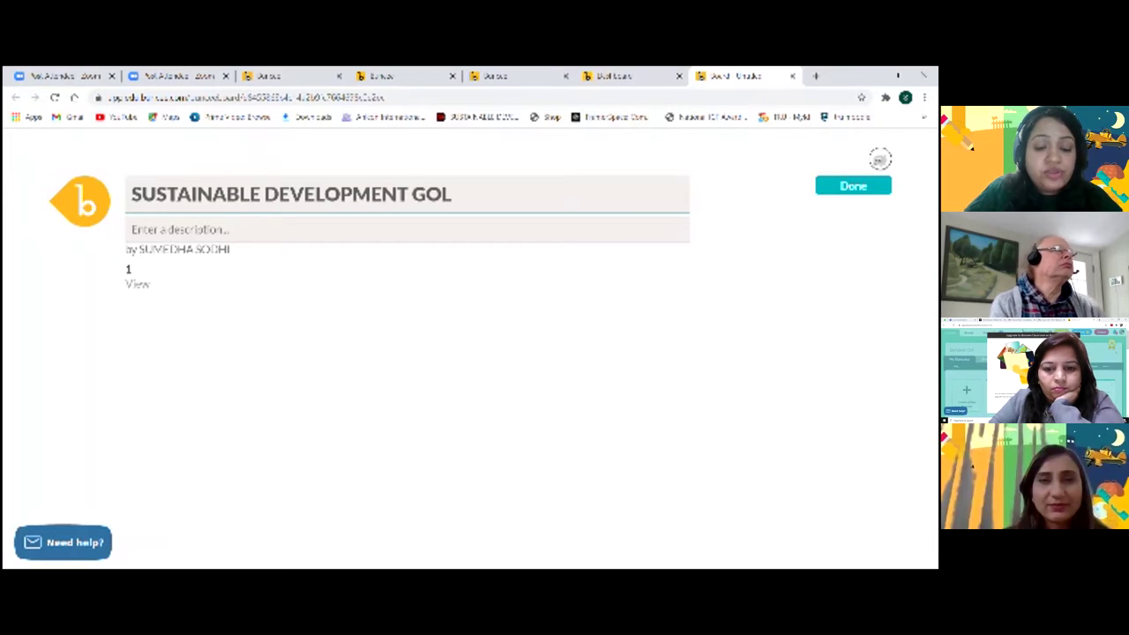
pyautogui.write('S')
pyautogui.press('BackSpace')
pyautogui.press('BackSpace')
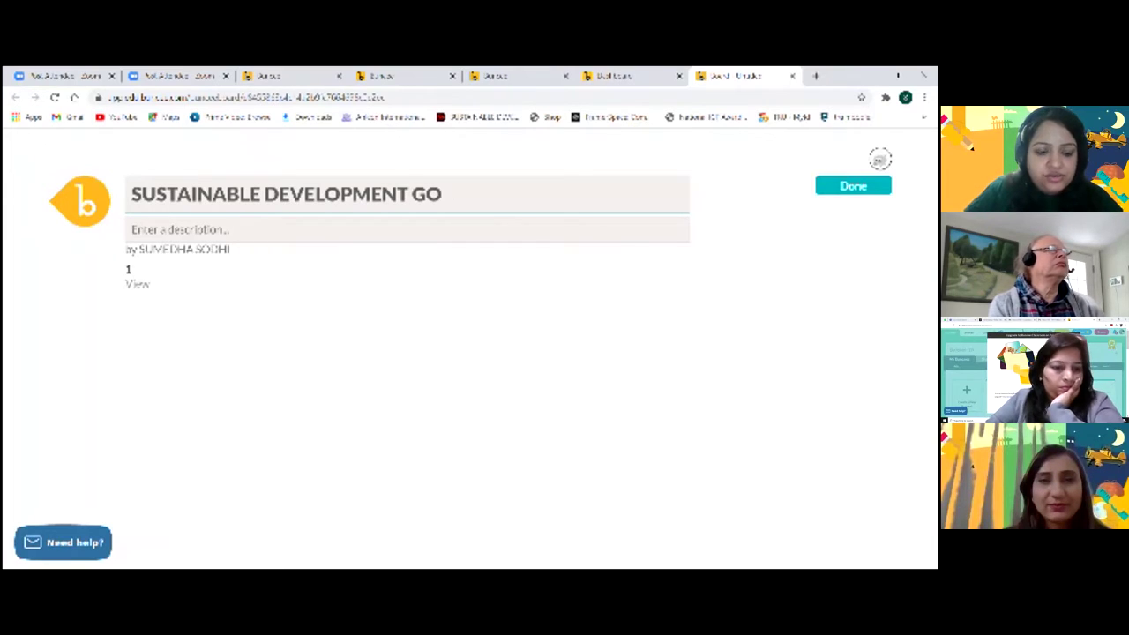
pyautogui.write('ALS')
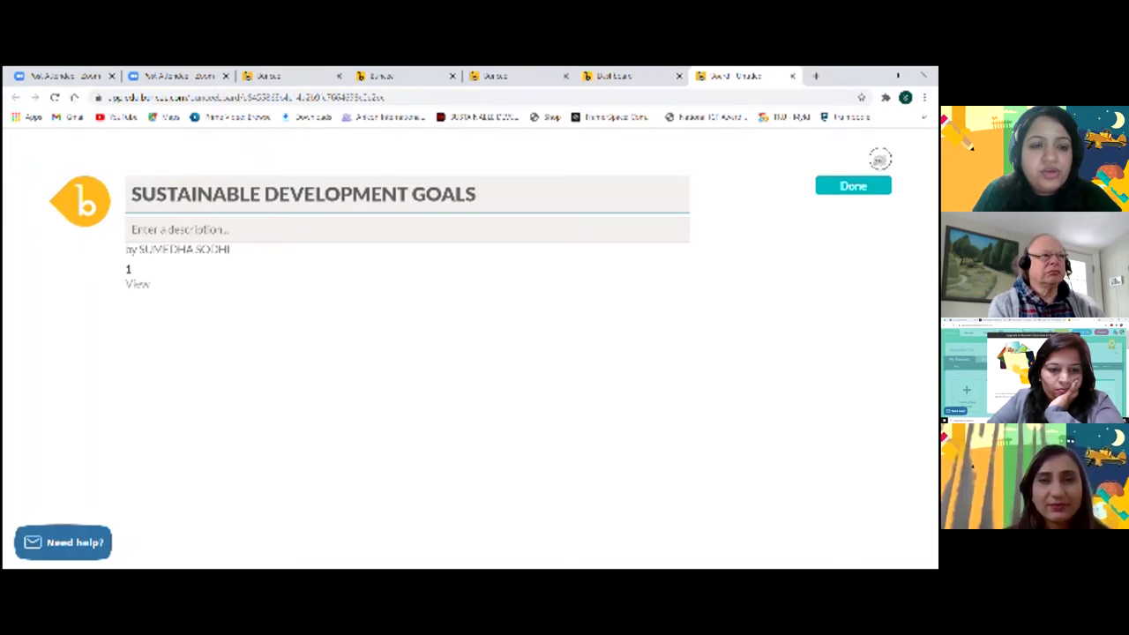
# Enter a description for the board, beginning with "Kindly".
pyautogui.click(132, 229)
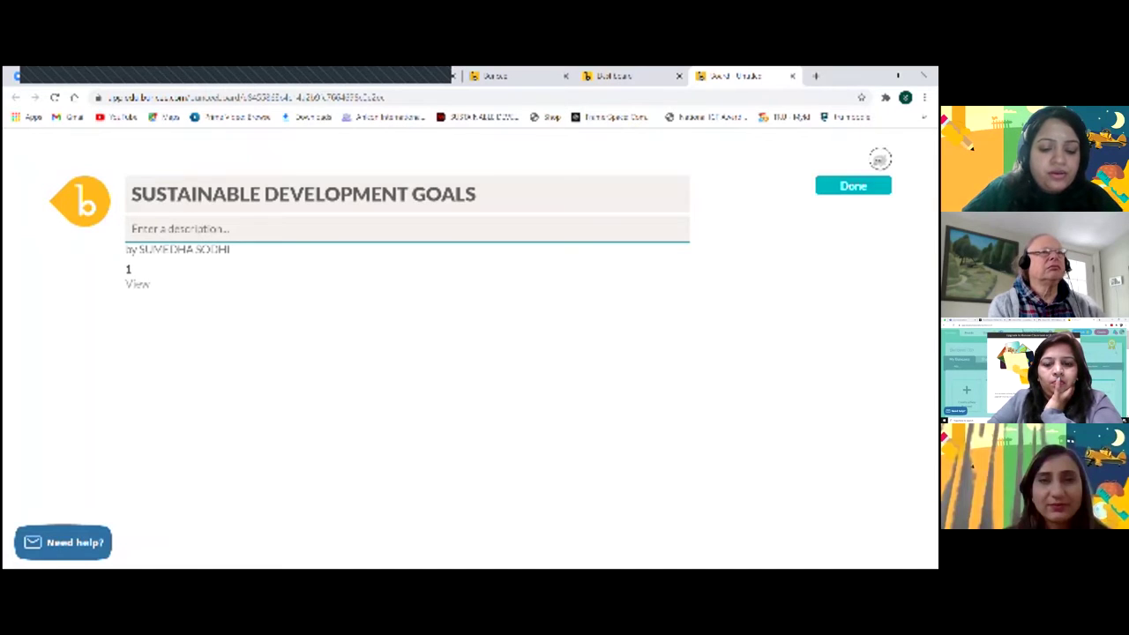
pyautogui.write('Kindly')
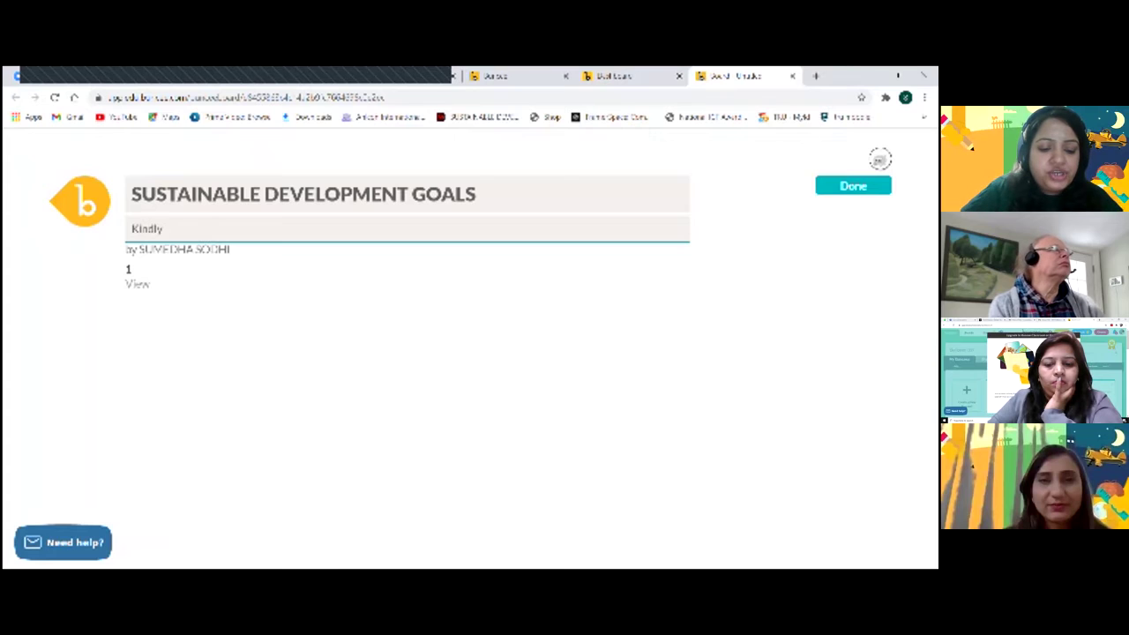